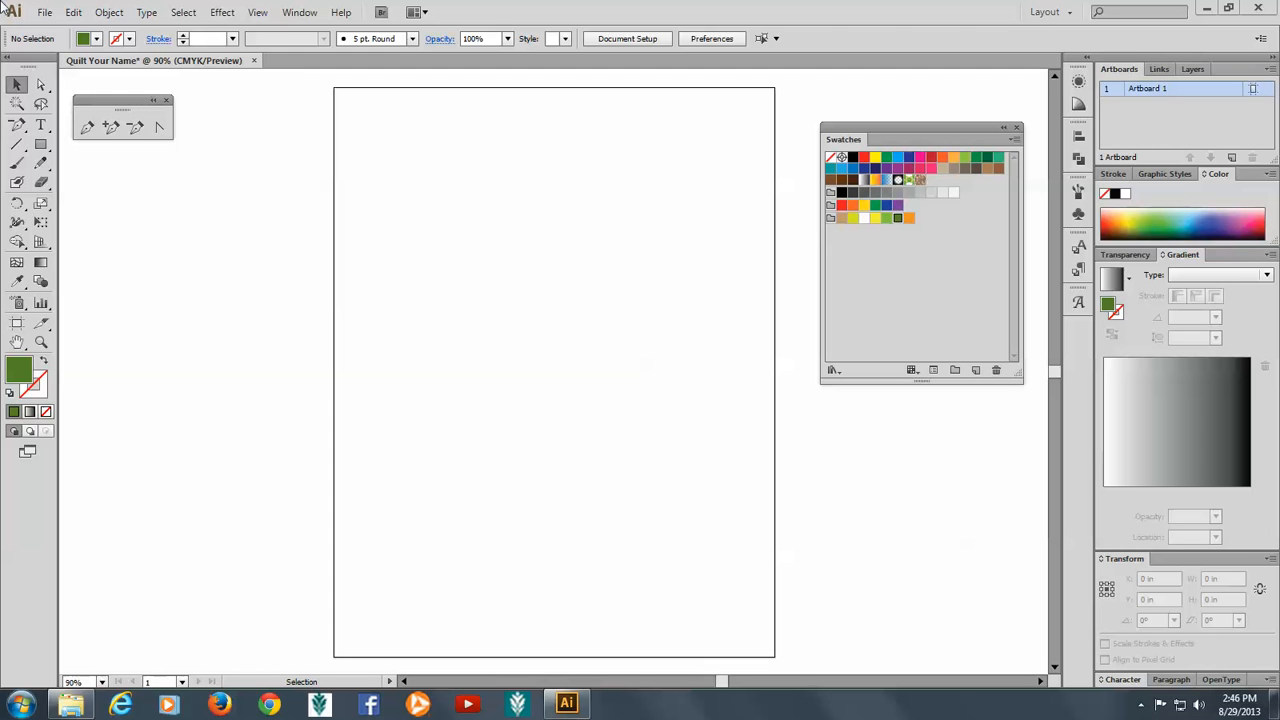
Show the document grid and turn on snapping to it
{"action": "left_click", "coordinate": [258, 13]}
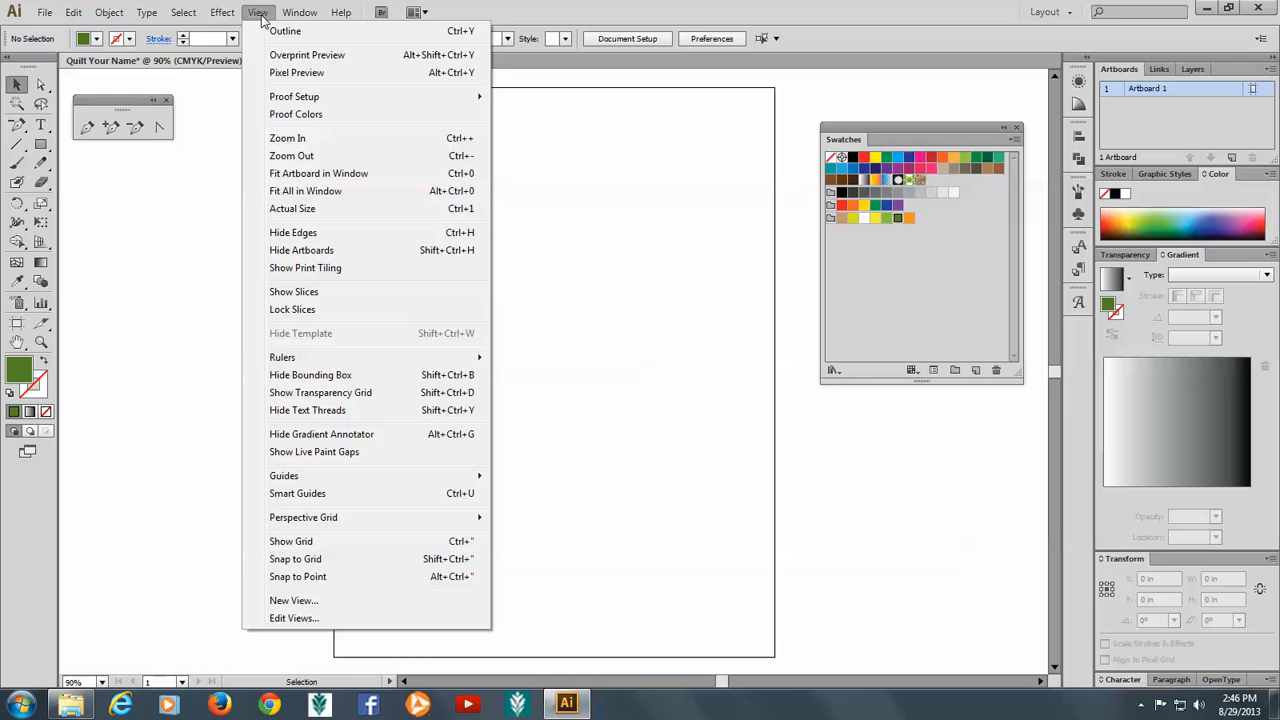
{"action": "left_click", "coordinate": [326, 545]}
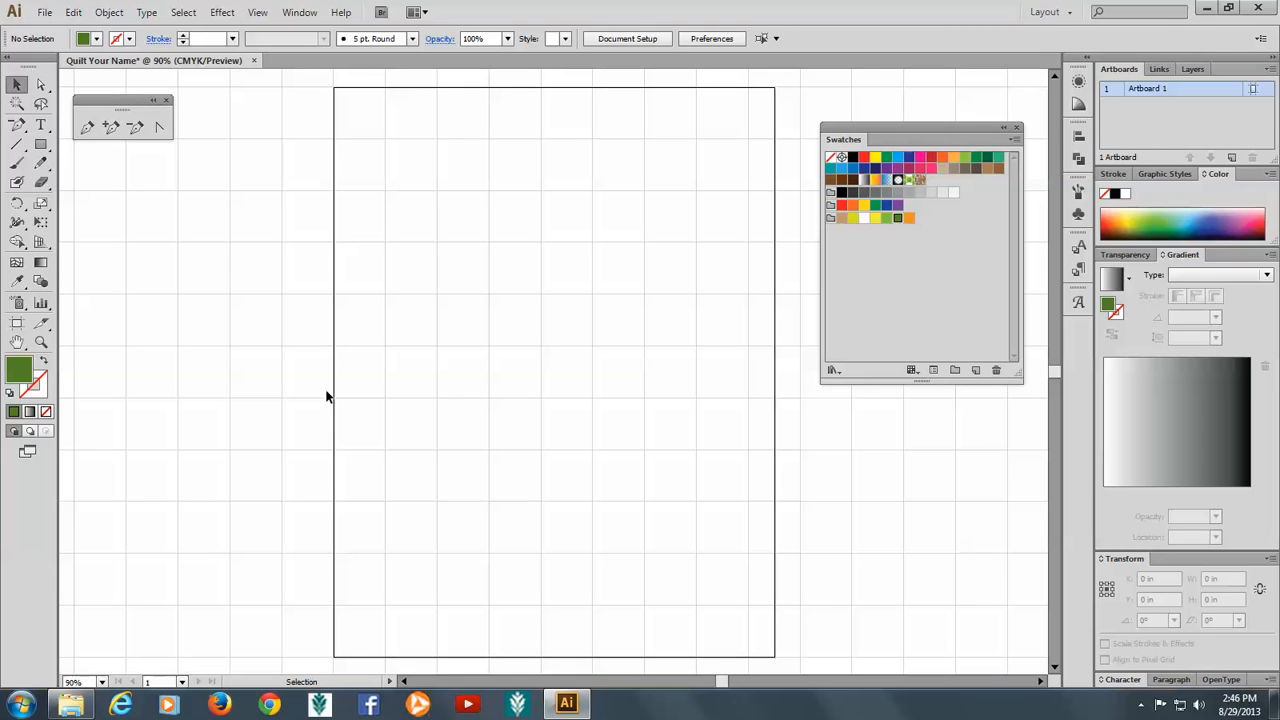
{"action": "left_click", "coordinate": [258, 13]}
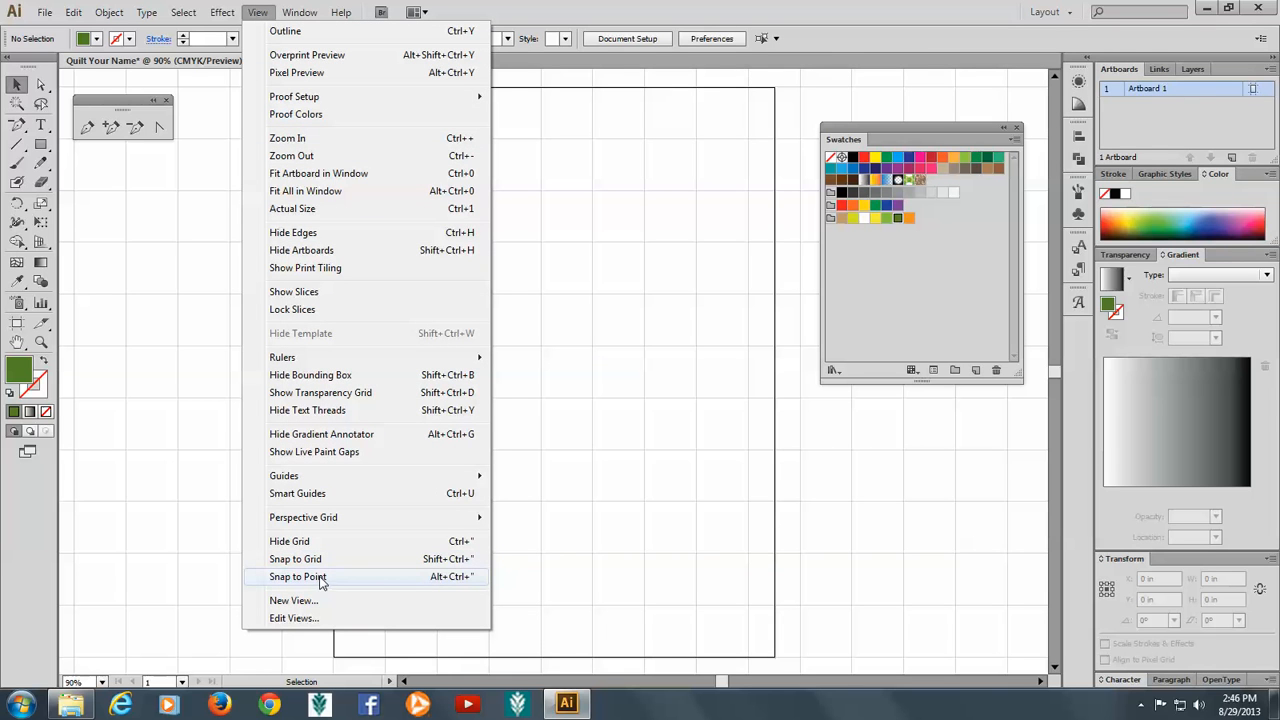
{"action": "left_click", "coordinate": [321, 561]}
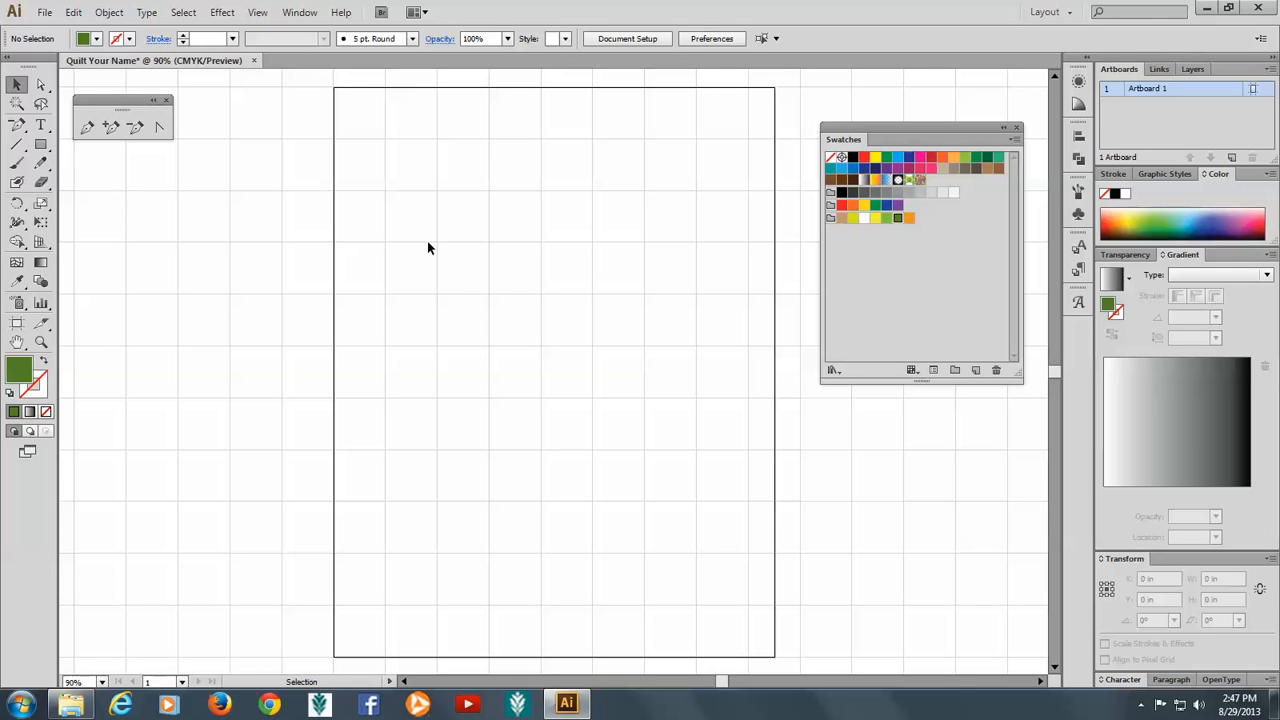
Create a dark green 1 in by 1 in square beside the artboard and align it to a grid cell
{"action": "left_click", "coordinate": [167, 99]}
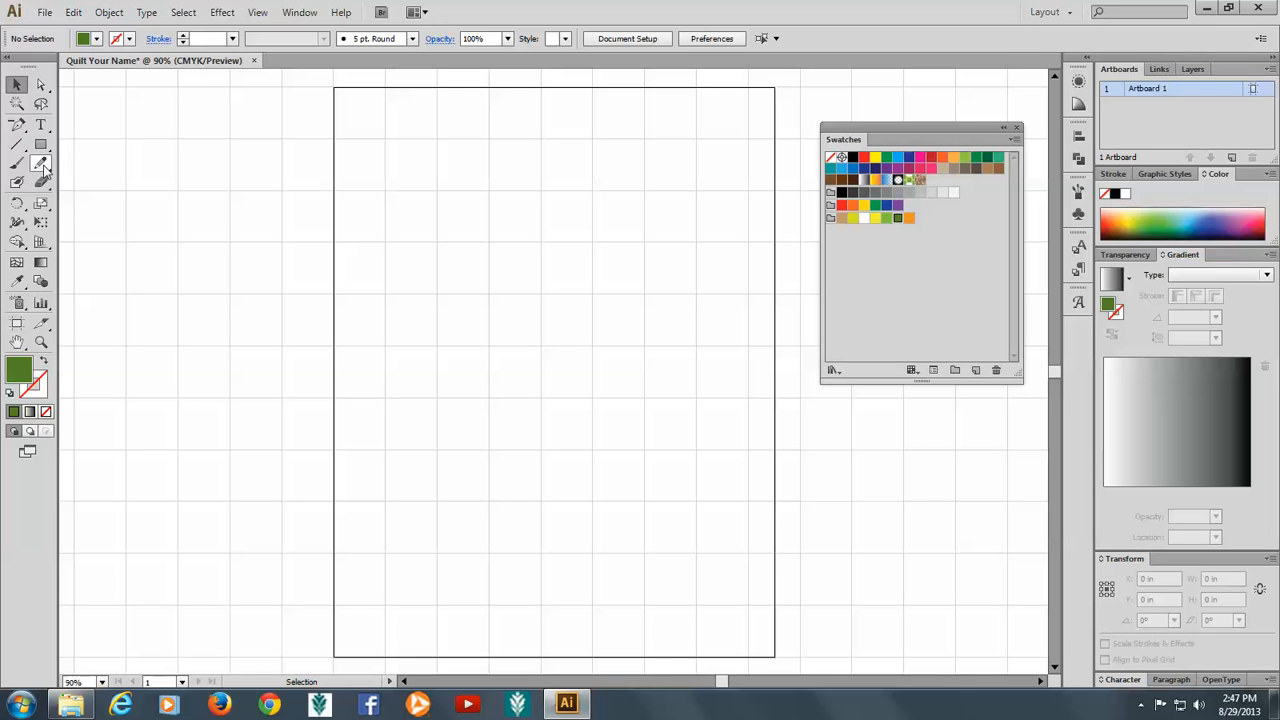
{"action": "left_click", "coordinate": [39, 146]}
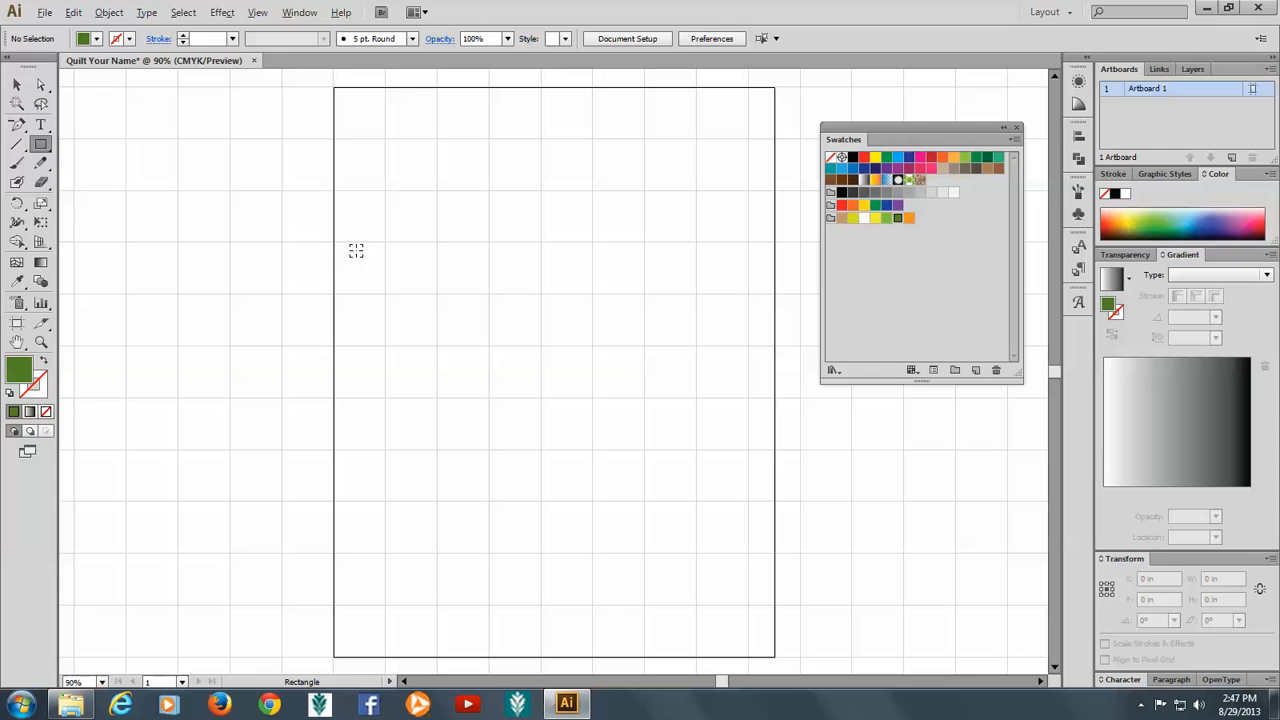
{"action": "left_click", "coordinate": [202, 223]}
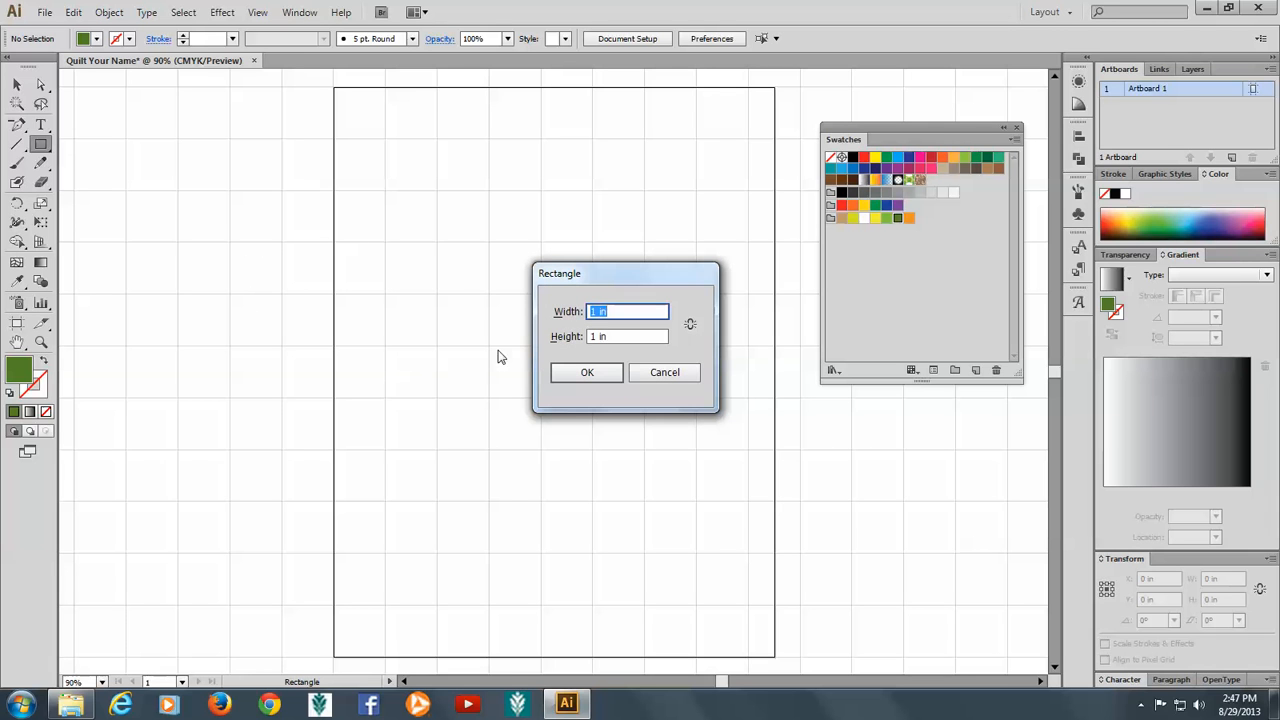
{"action": "left_click", "coordinate": [592, 312]}
{"action": "double_click", "coordinate": [592, 313]}
{"action": "left_click", "coordinate": [607, 375]}
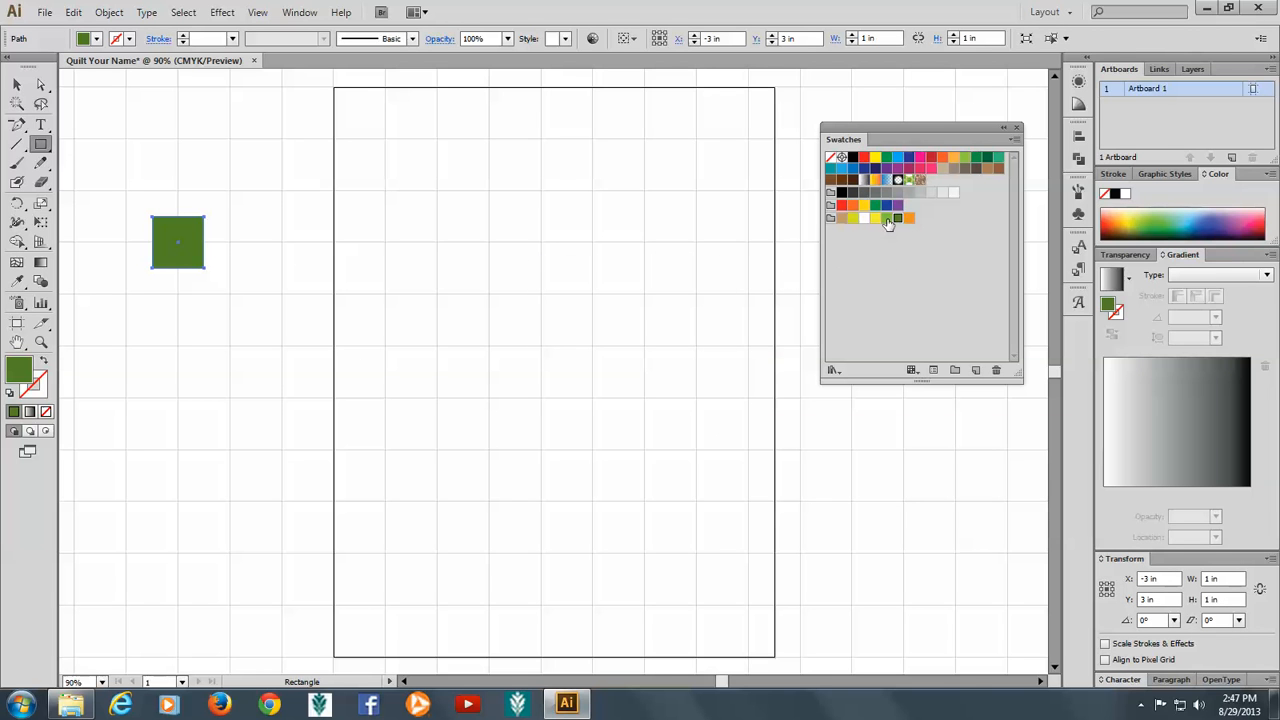
{"action": "left_click", "coordinate": [15, 86]}
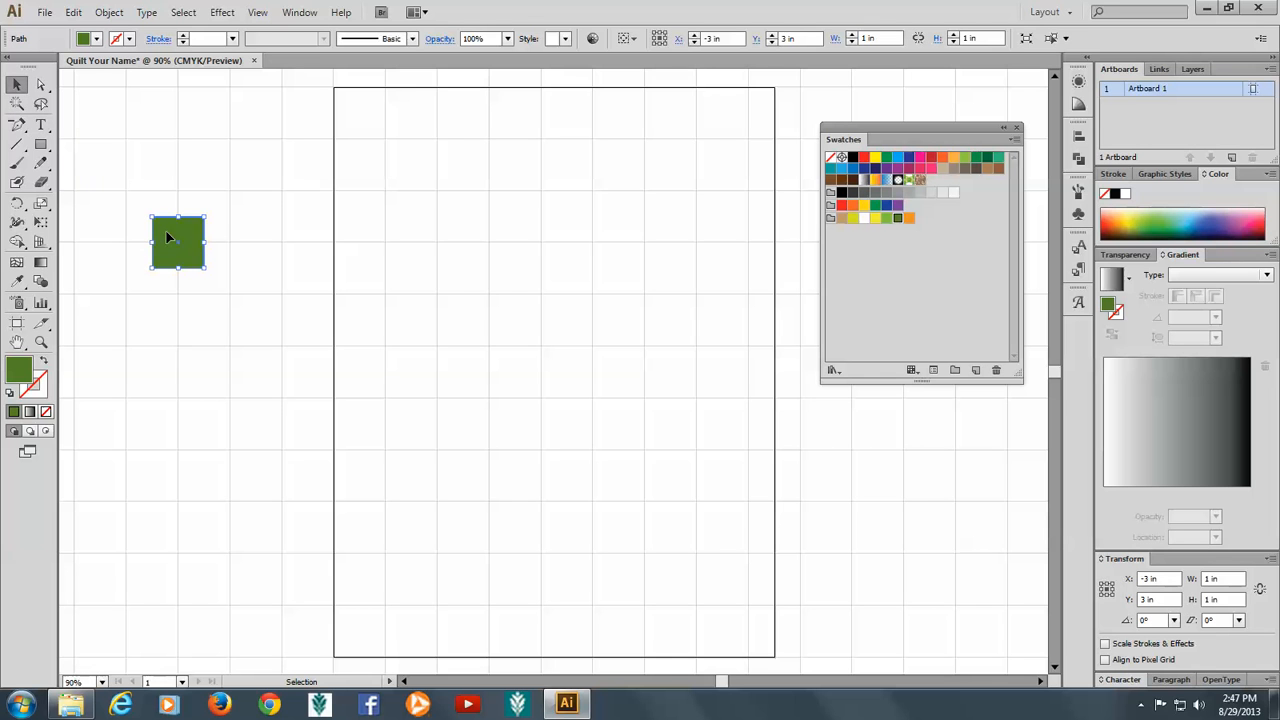
{"action": "left_click_drag", "start_coordinate": [167, 236], "coordinate": [150, 198]}
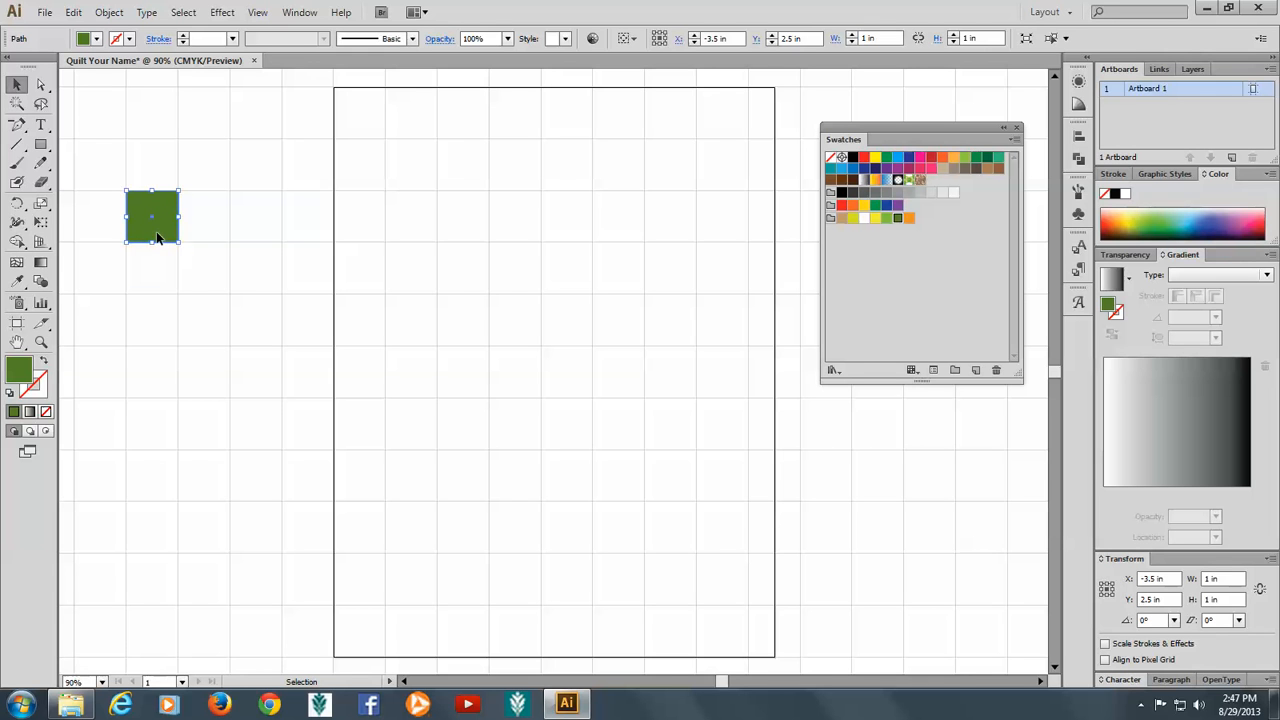
Duplicate the square two cells down with a light green fill, and add an orange copy in the cell to its right
{"action": "left_click_drag", "start_coordinate": [156, 231], "coordinate": [170, 333]}
{"action": "left_click_drag", "start_coordinate": [171, 335], "coordinate": [172, 337]}
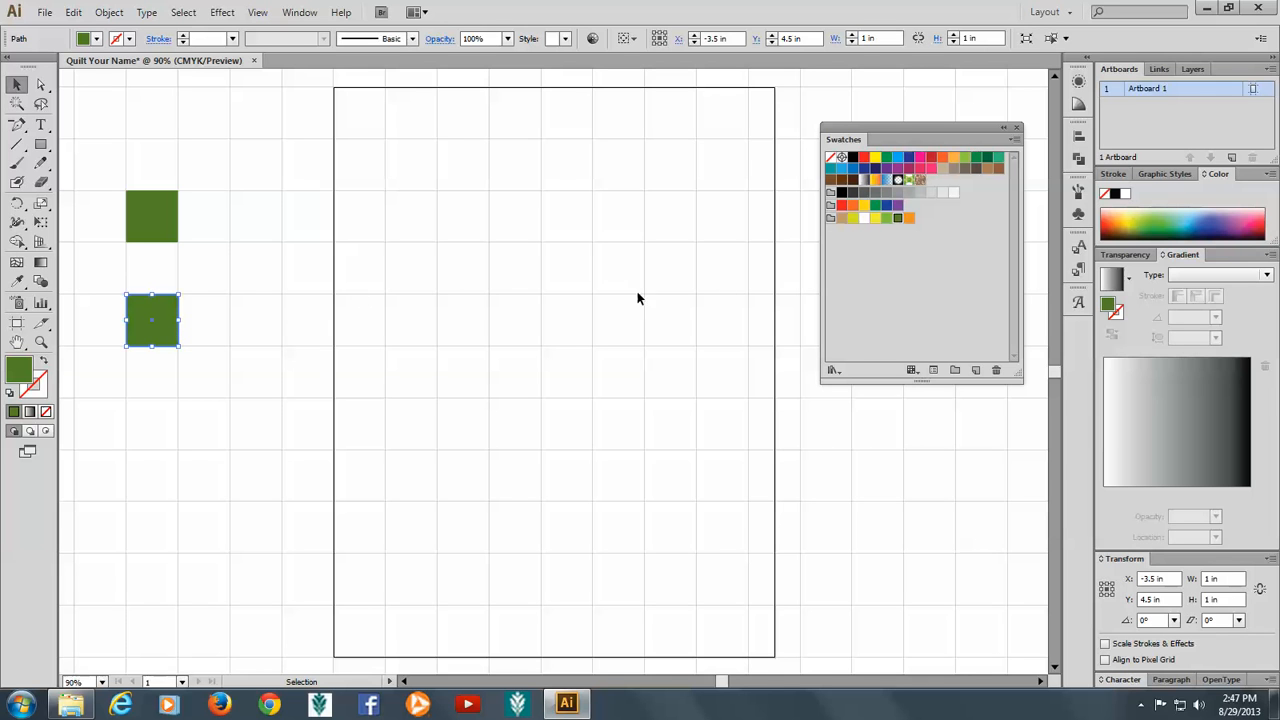
{"action": "left_click", "coordinate": [886, 219]}
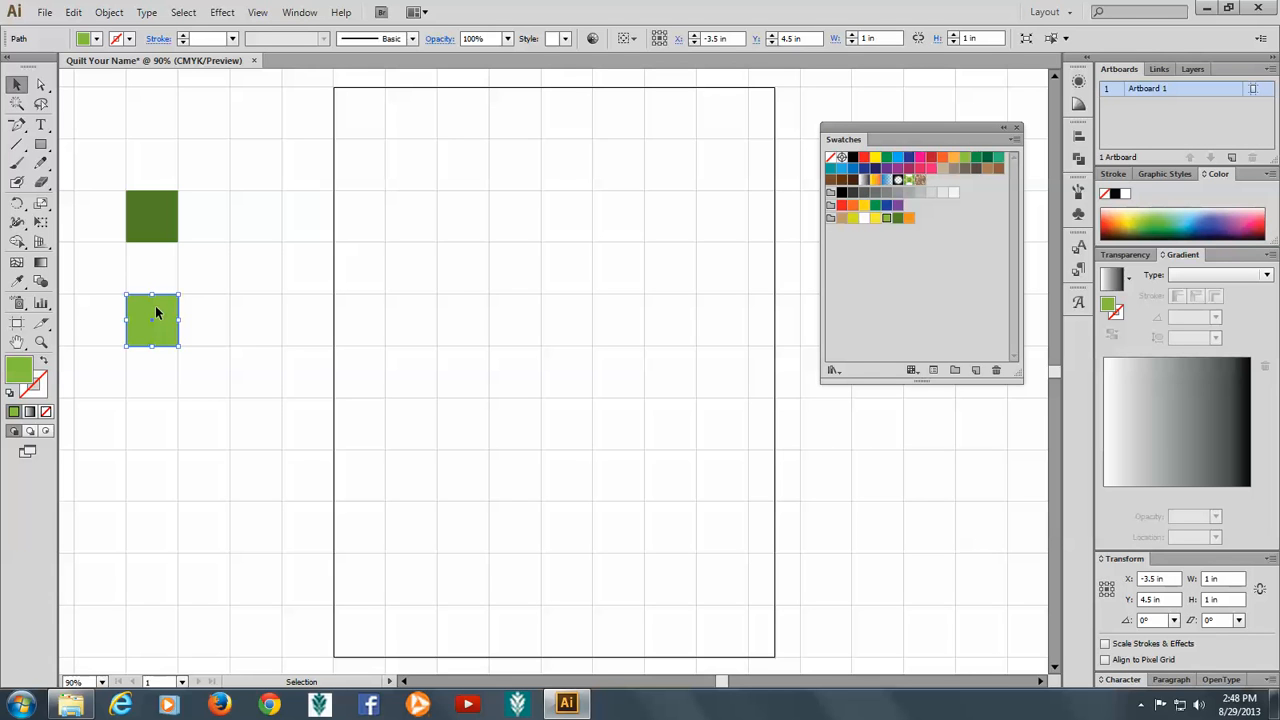
{"action": "left_click_drag", "start_coordinate": [157, 314], "coordinate": [218, 314]}
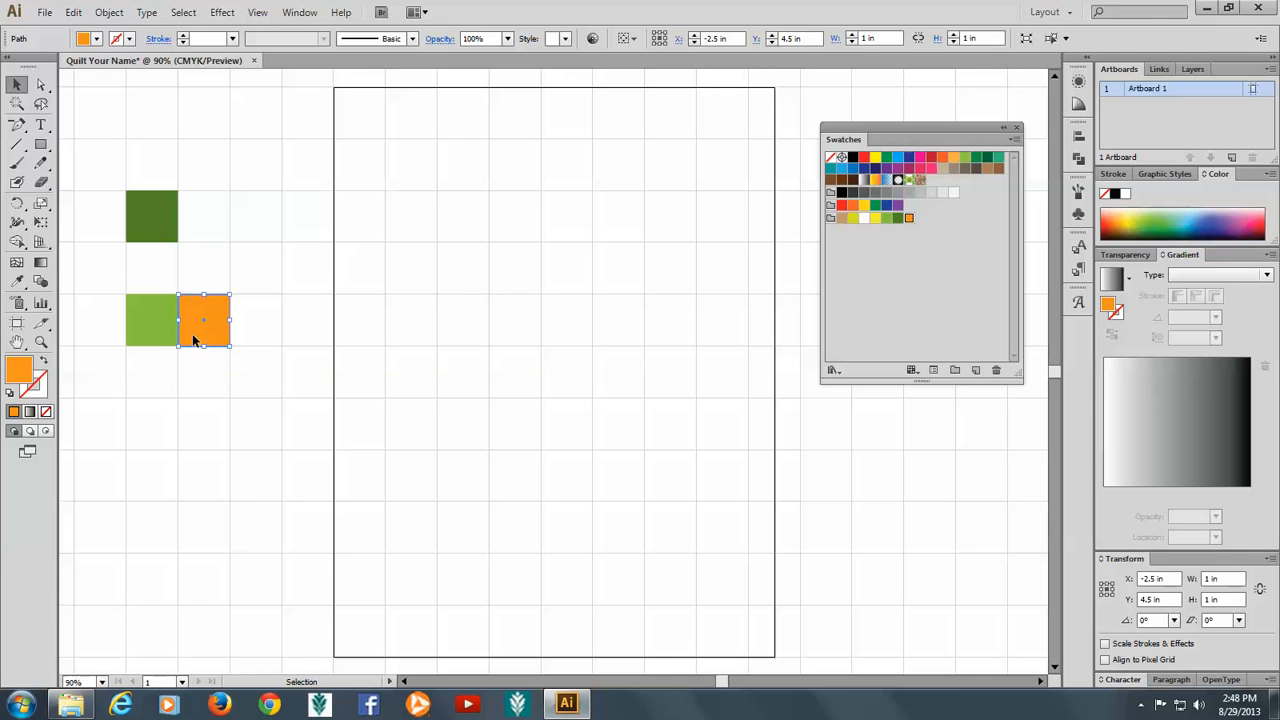
Add a yellow square below the orange one and a yellow-green square below the light green one, forming a two-by-two block
{"action": "left_click_drag", "start_coordinate": [189, 336], "coordinate": [197, 377]}
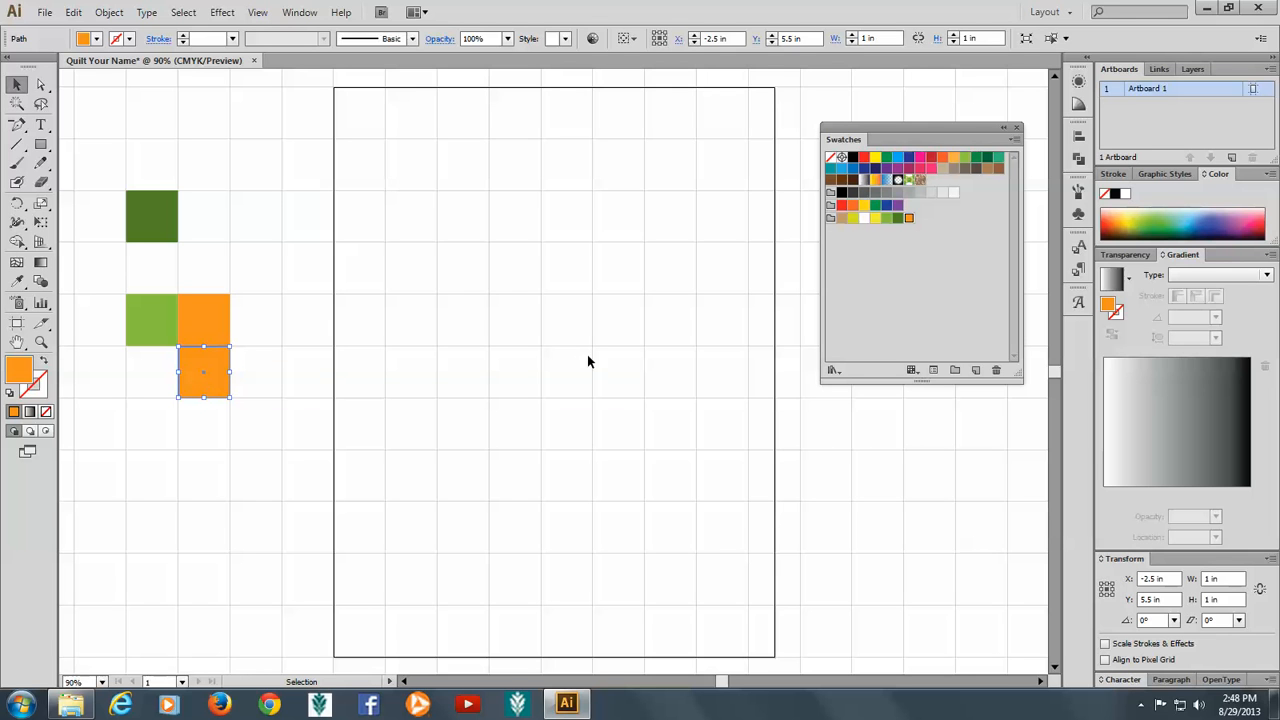
{"action": "left_click", "coordinate": [876, 219]}
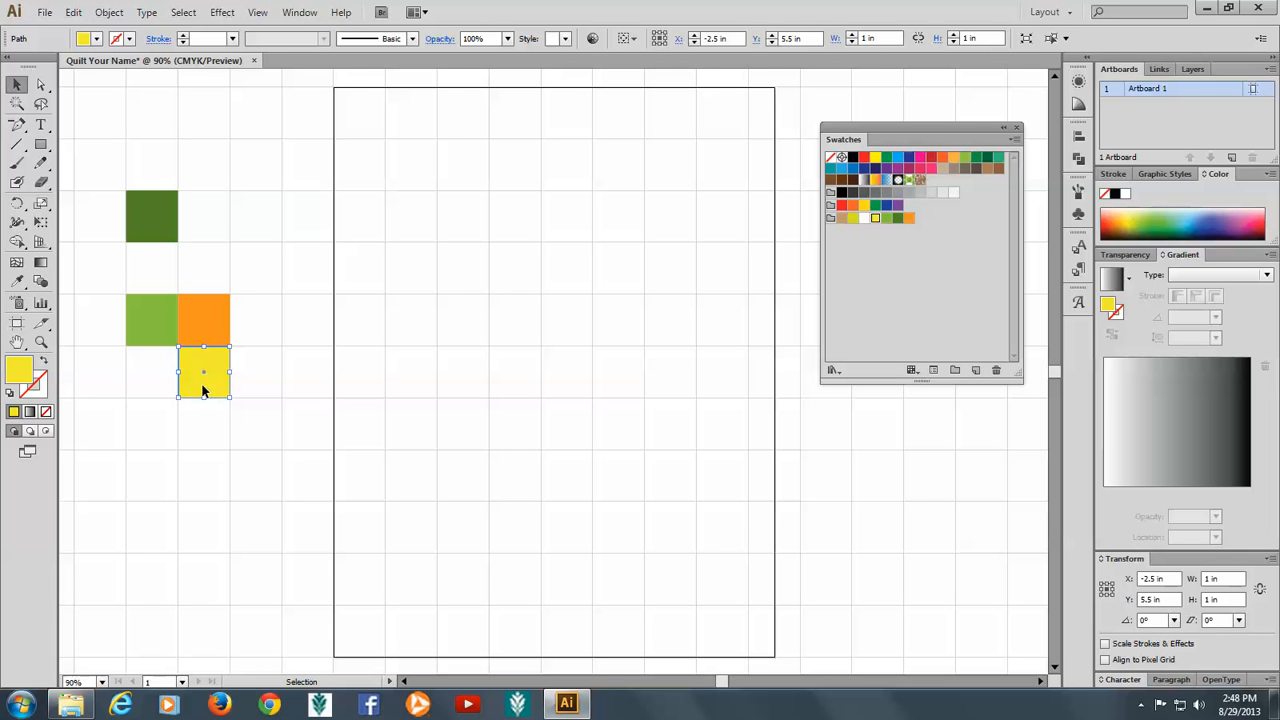
{"action": "left_click_drag", "start_coordinate": [203, 390], "coordinate": [138, 384]}
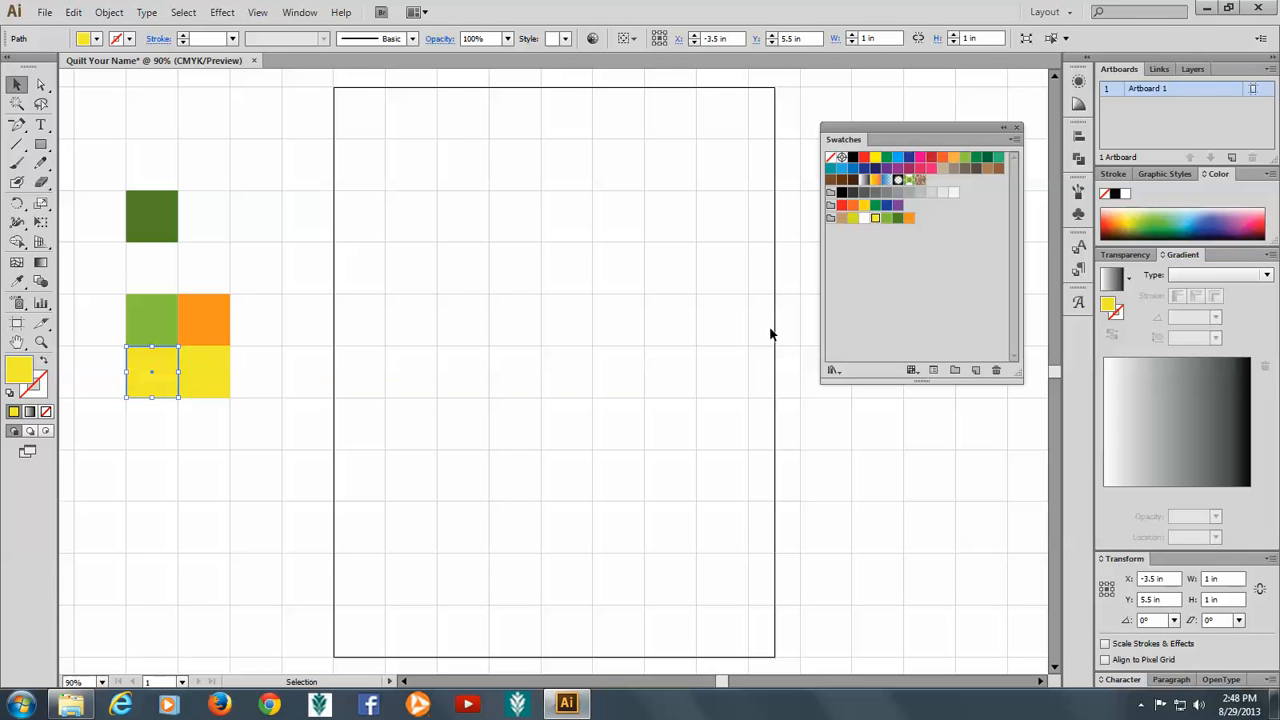
{"action": "left_click", "coordinate": [853, 219]}
{"action": "left_click", "coordinate": [226, 265]}
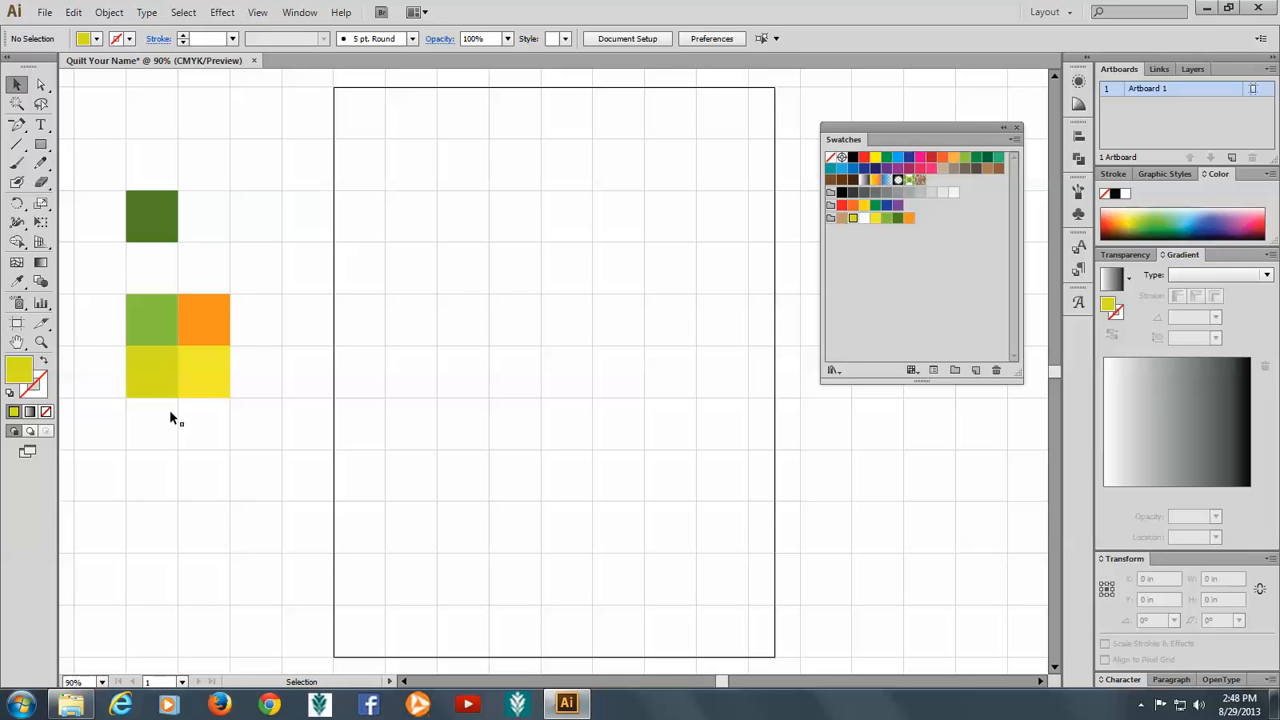
Detach the Pen tool group as a floating panel and place it above the dark green square
{"action": "left_click", "coordinate": [17, 124]}
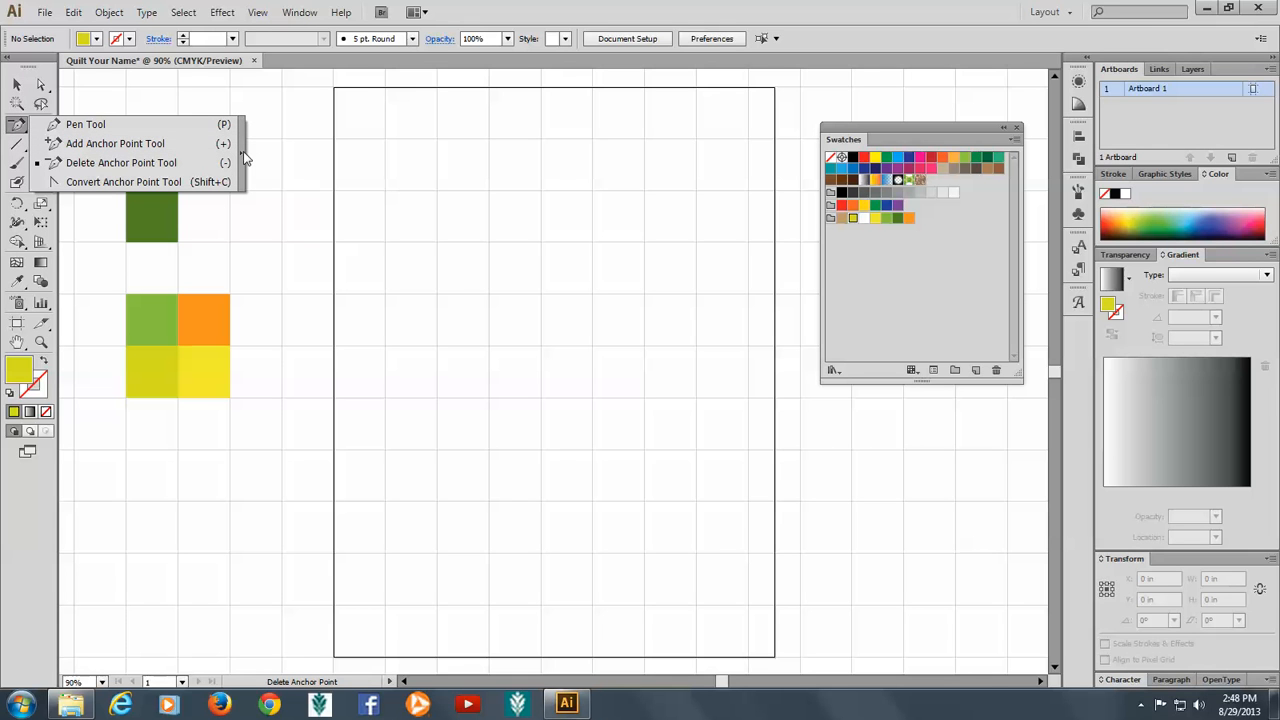
{"action": "left_click", "coordinate": [245, 158]}
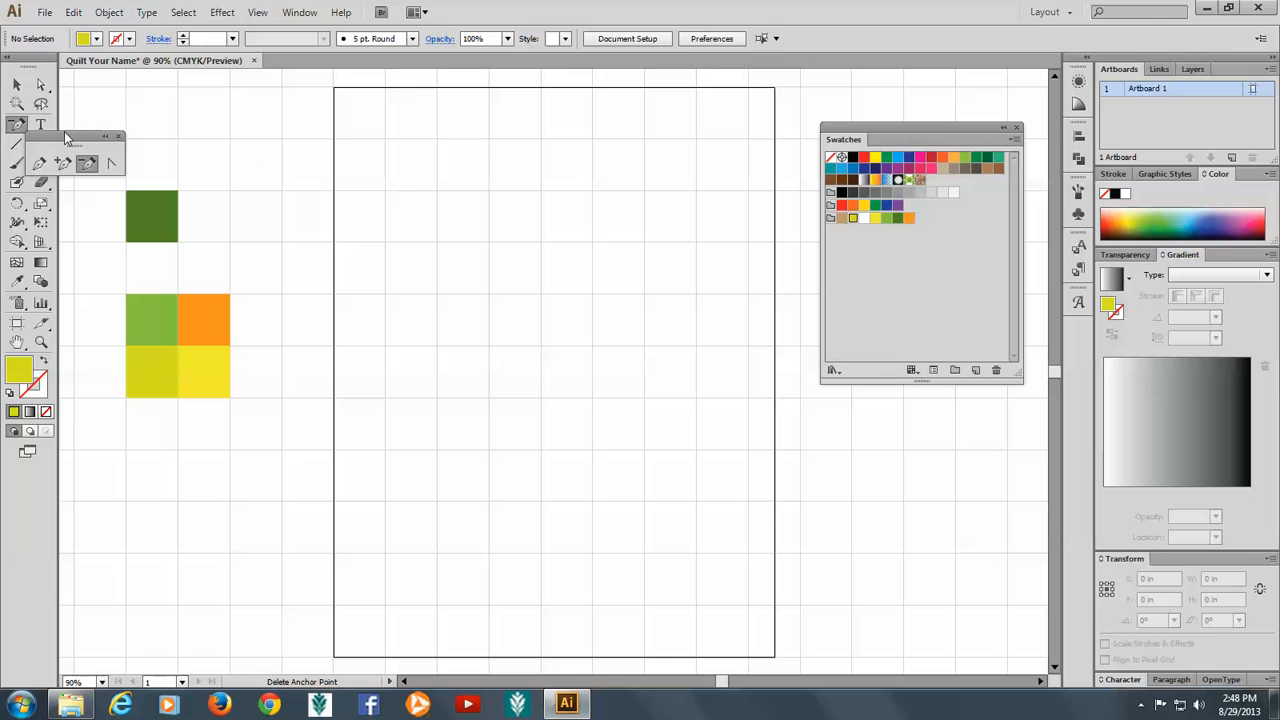
{"action": "left_click_drag", "start_coordinate": [65, 137], "coordinate": [176, 116]}
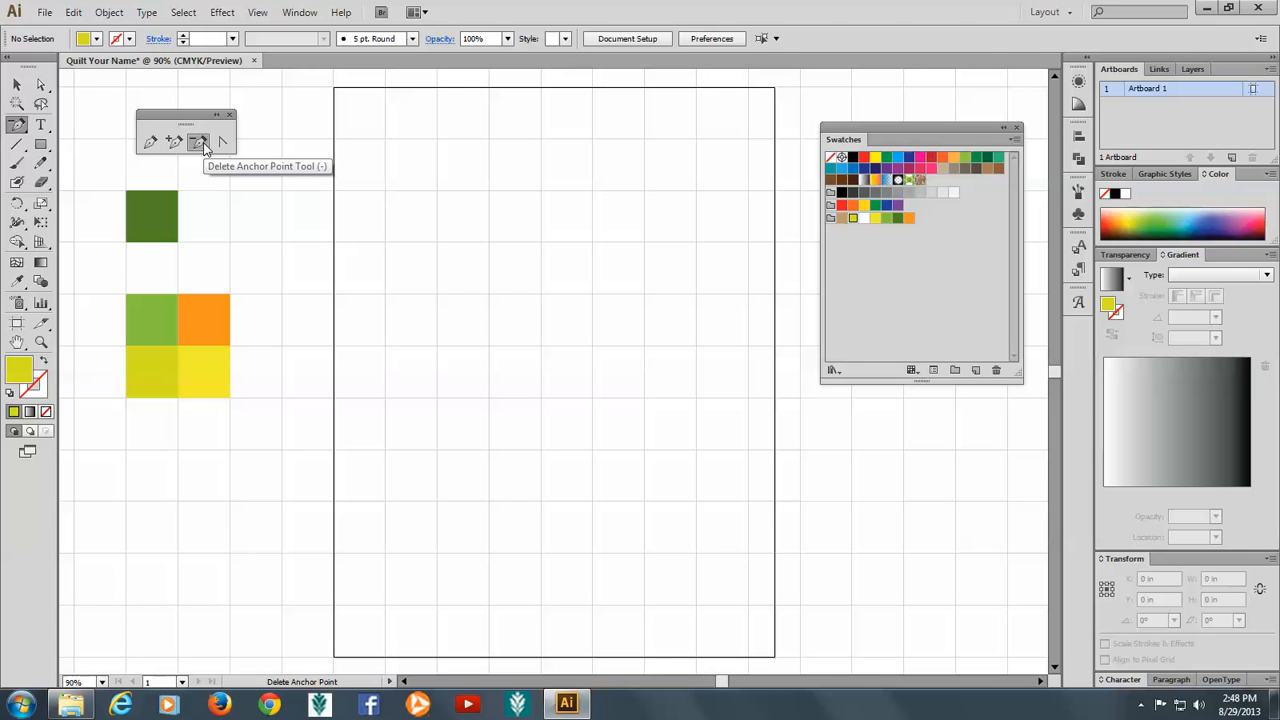
Delete the outer corner anchor point of each of the four block squares to leave triangles forming a diamond
{"action": "left_click", "coordinate": [127, 297]}
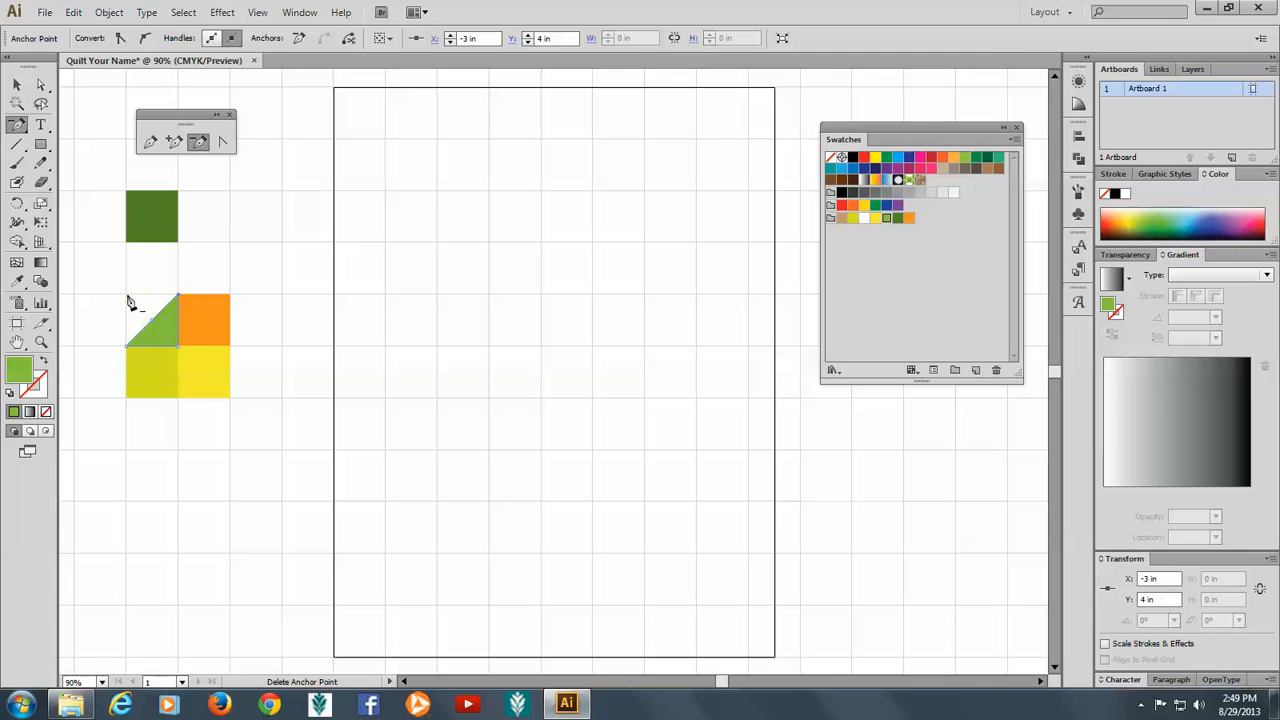
{"action": "left_click", "coordinate": [230, 297]}
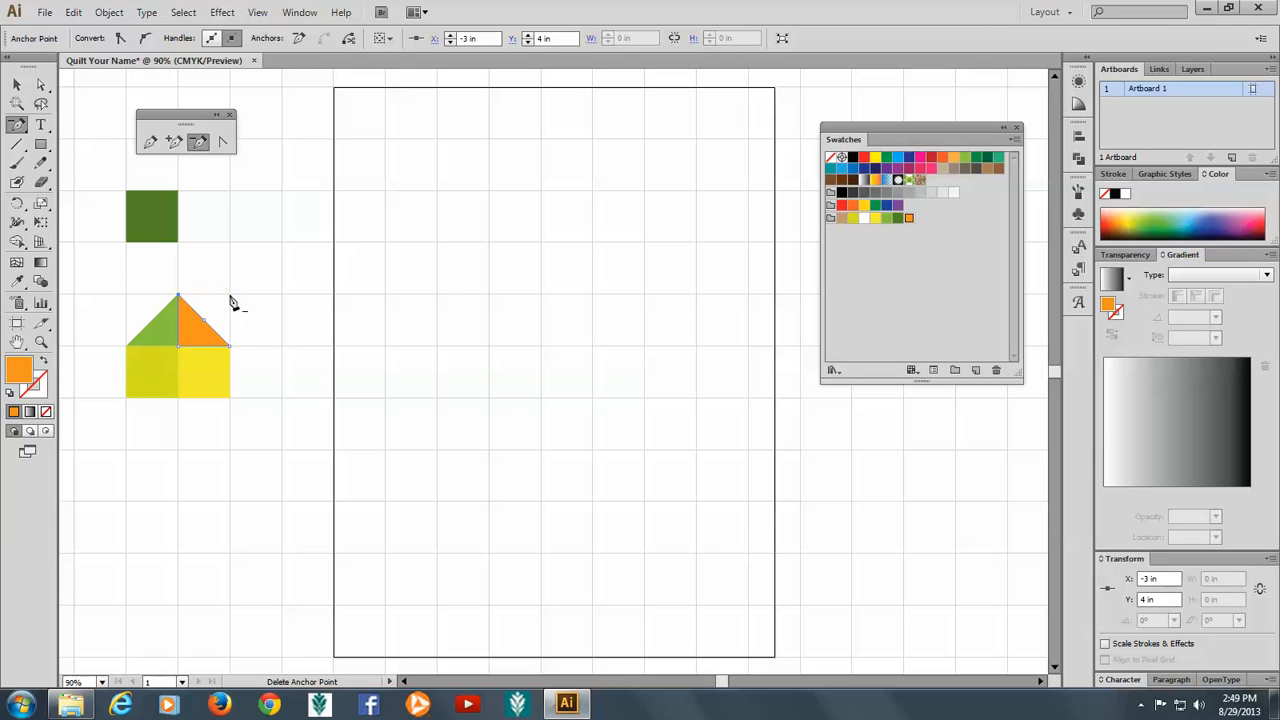
{"action": "left_click", "coordinate": [230, 399]}
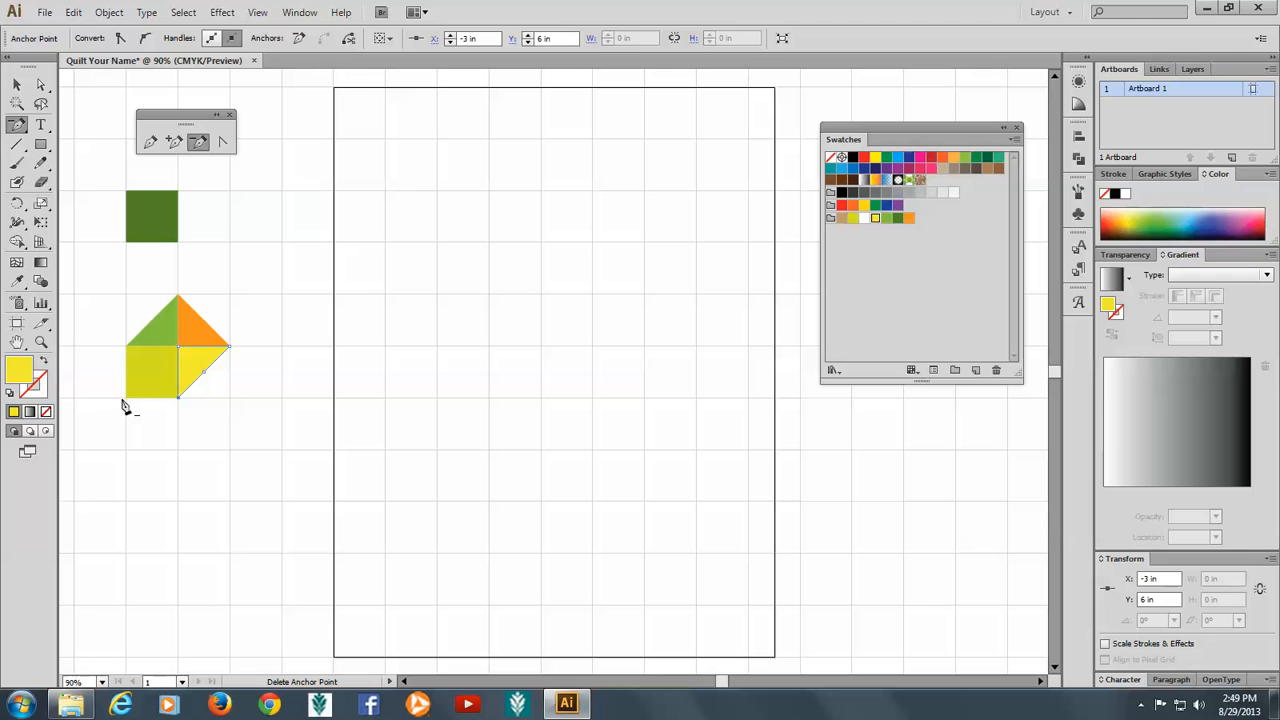
{"action": "left_click", "coordinate": [127, 400]}
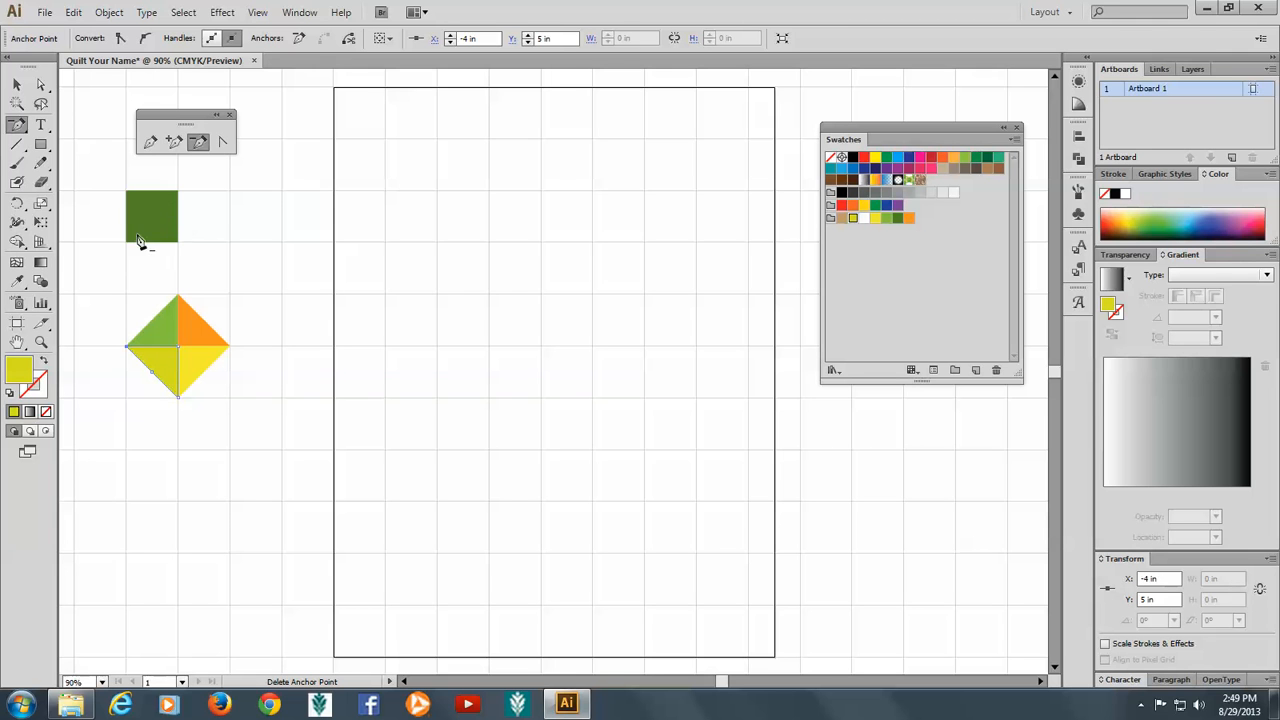
Copy the dark green square into the artboard's top-left grid cell
{"action": "left_click", "coordinate": [15, 87]}
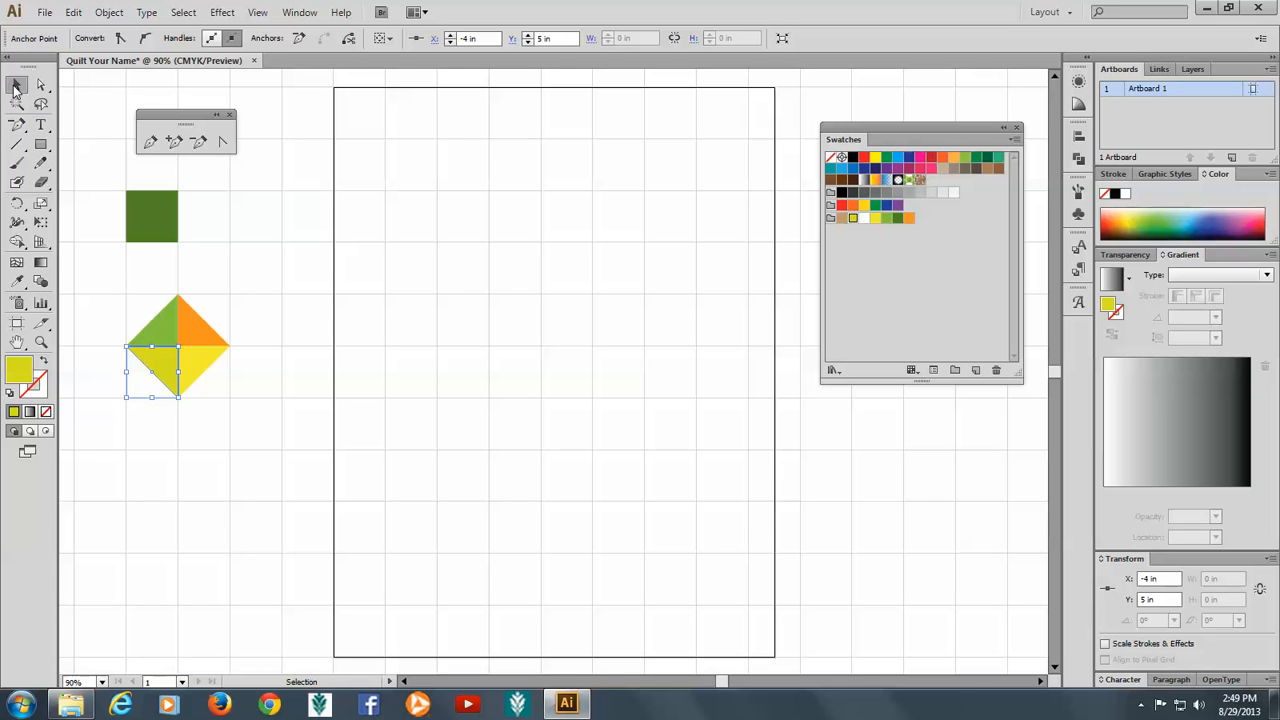
{"action": "left_click", "coordinate": [16, 86]}
{"action": "left_click_drag", "start_coordinate": [145, 235], "coordinate": [343, 133]}
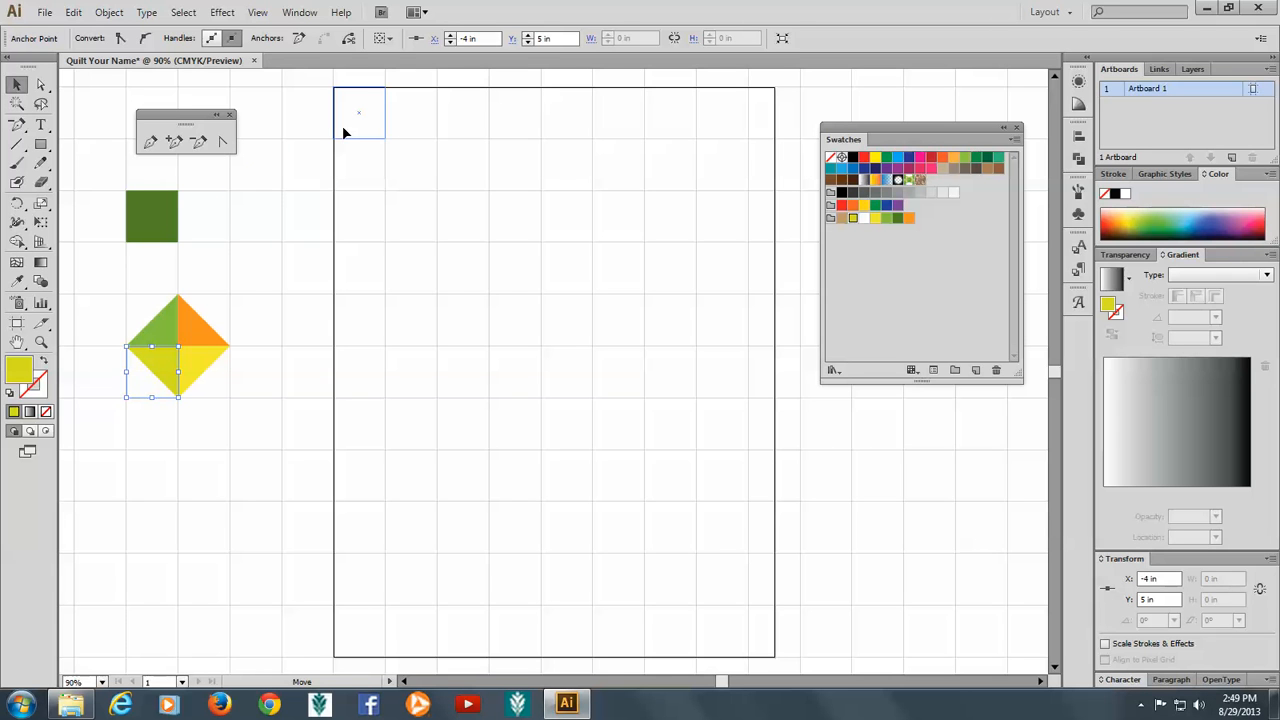
{"action": "key", "text": "alt"}
{"action": "left_click_drag", "start_coordinate": [343, 133], "coordinate": [343, 133]}
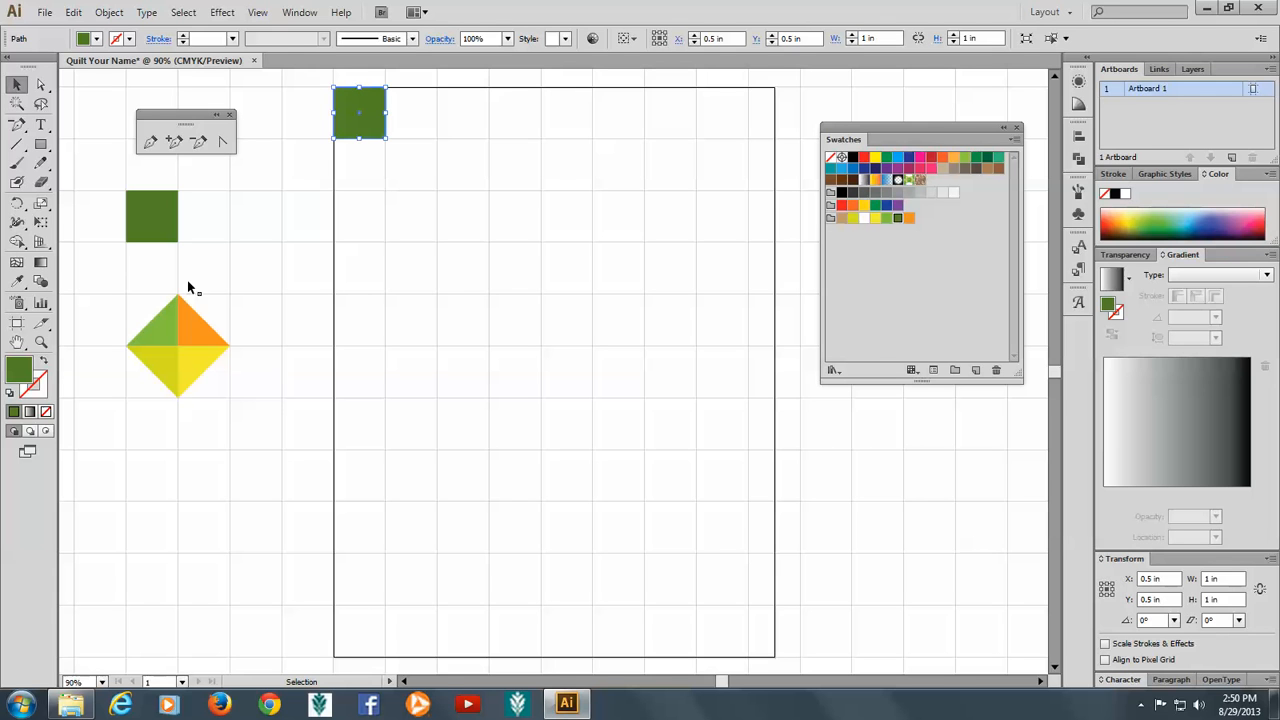
Extend the artboard's first row with copies: yellow and light green triangles, yellow-green and orange triangles, and a dark green square
{"action": "left_click_drag", "start_coordinate": [197, 368], "coordinate": [397, 110]}
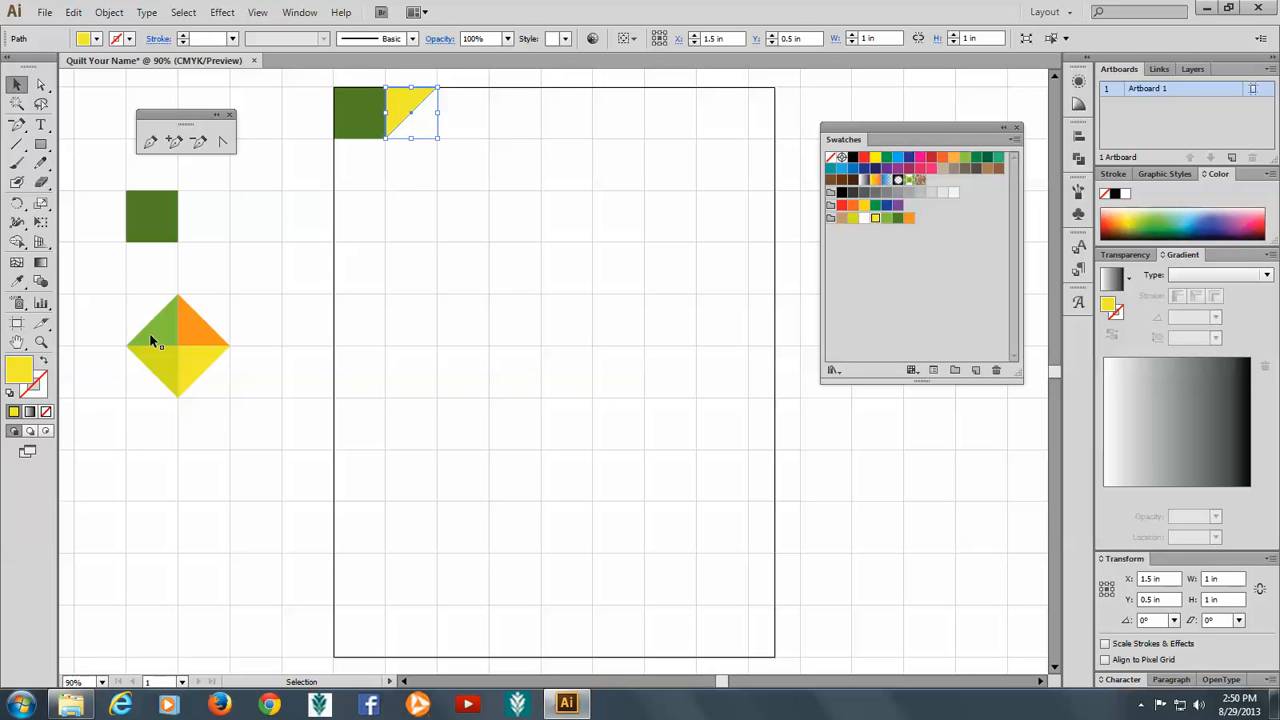
{"action": "left_click_drag", "start_coordinate": [152, 342], "coordinate": [389, 154]}
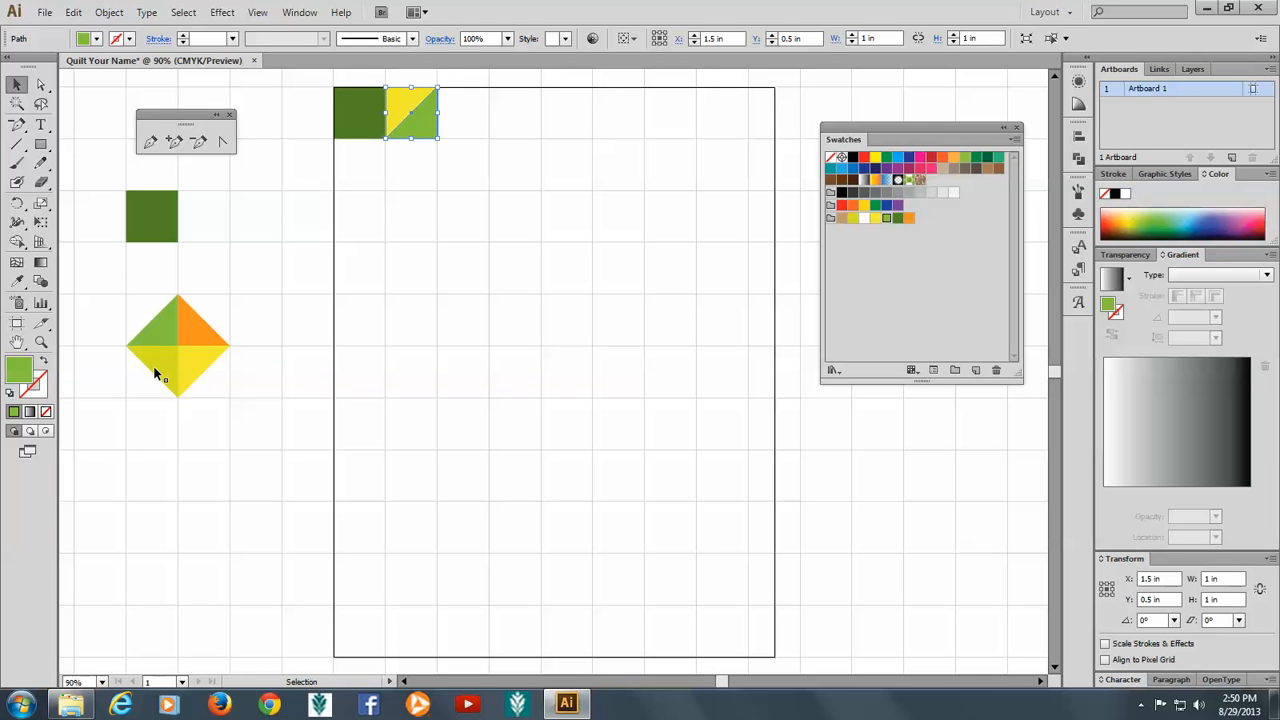
{"action": "left_click_drag", "start_coordinate": [155, 374], "coordinate": [473, 108]}
{"action": "left_click_drag", "start_coordinate": [188, 338], "coordinate": [437, 144]}
{"action": "key", "text": "alt"}
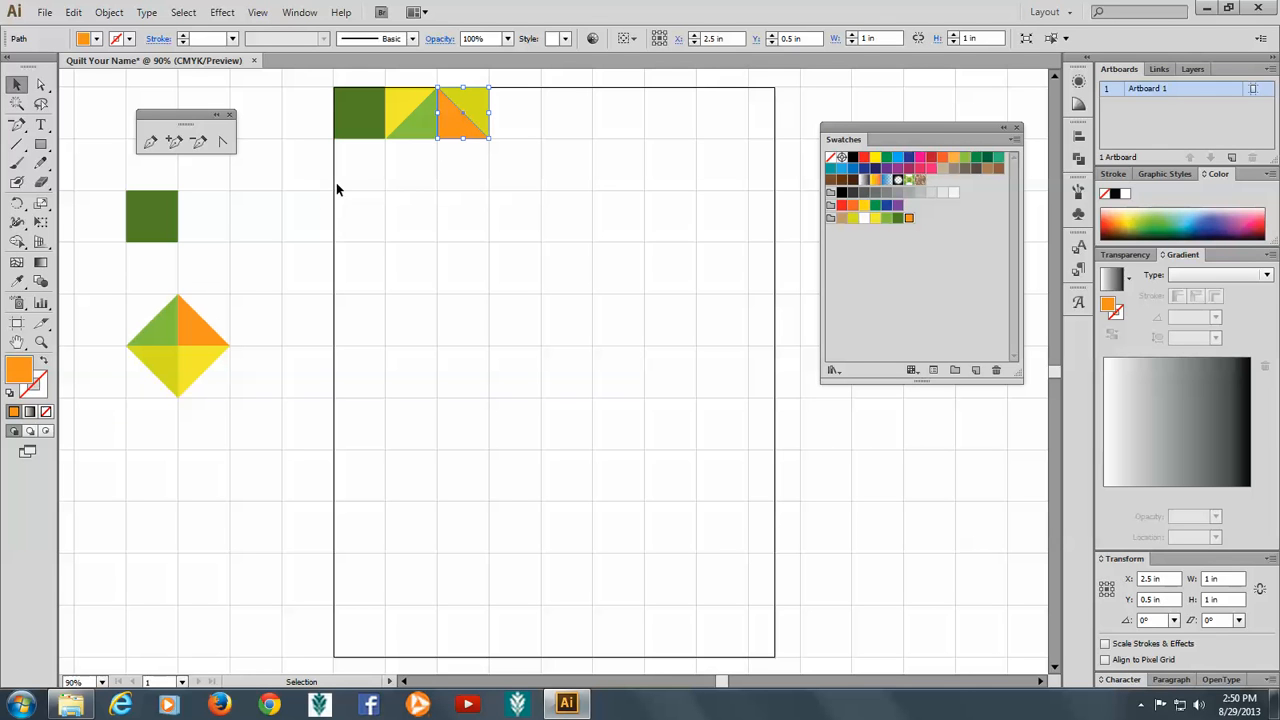
{"action": "left_click_drag", "start_coordinate": [438, 89], "coordinate": [508, 97]}
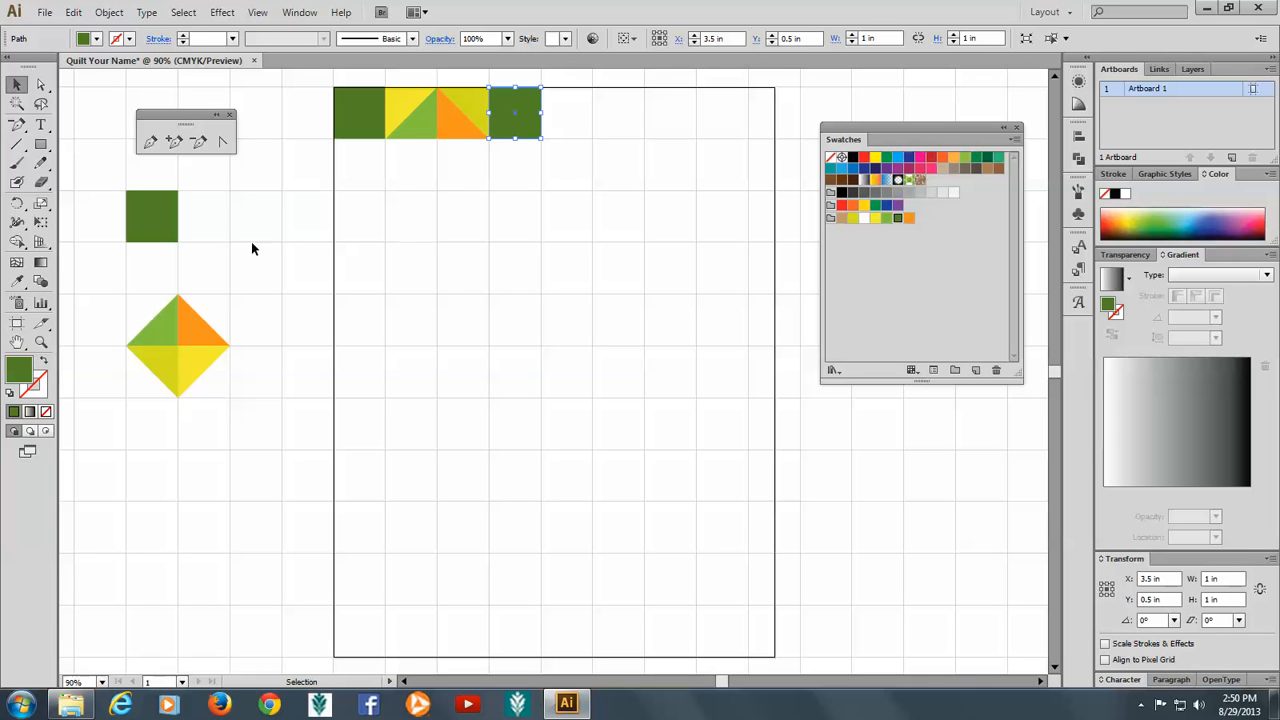
Extend the first column downward with copies: yellow and light green triangles, yellow-green and orange triangles, and a dark green square
{"action": "left_click_drag", "start_coordinate": [197, 366], "coordinate": [340, 155]}
{"action": "left_click_drag", "start_coordinate": [159, 329], "coordinate": [371, 197]}
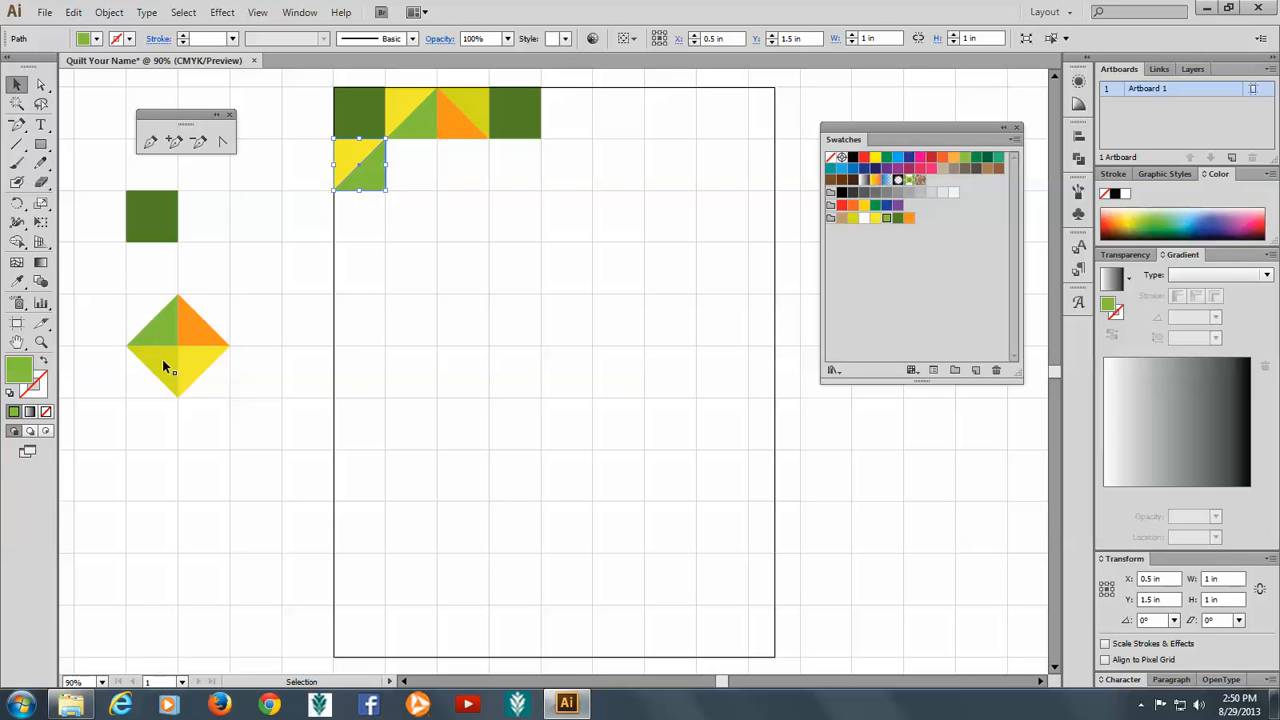
{"action": "left_click_drag", "start_coordinate": [162, 359], "coordinate": [380, 220]}
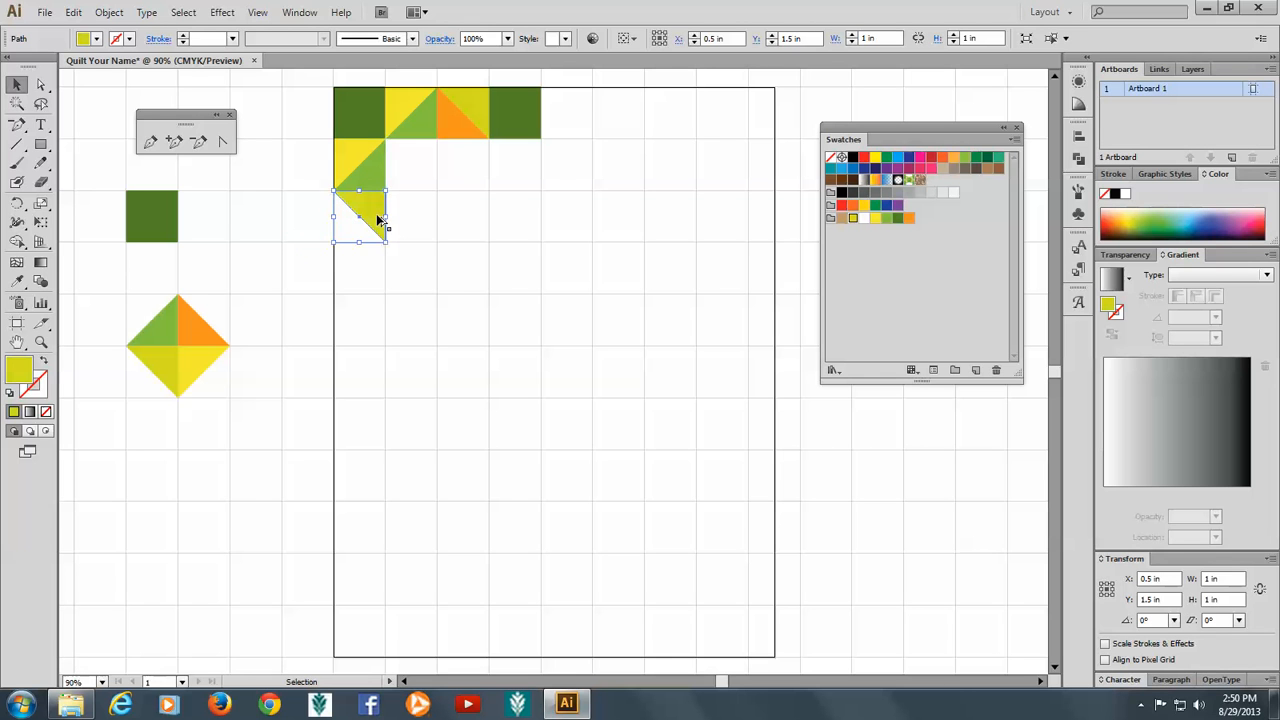
{"action": "left_click_drag", "start_coordinate": [183, 320], "coordinate": [323, 236]}
{"action": "left_click_drag", "start_coordinate": [149, 222], "coordinate": [351, 297]}
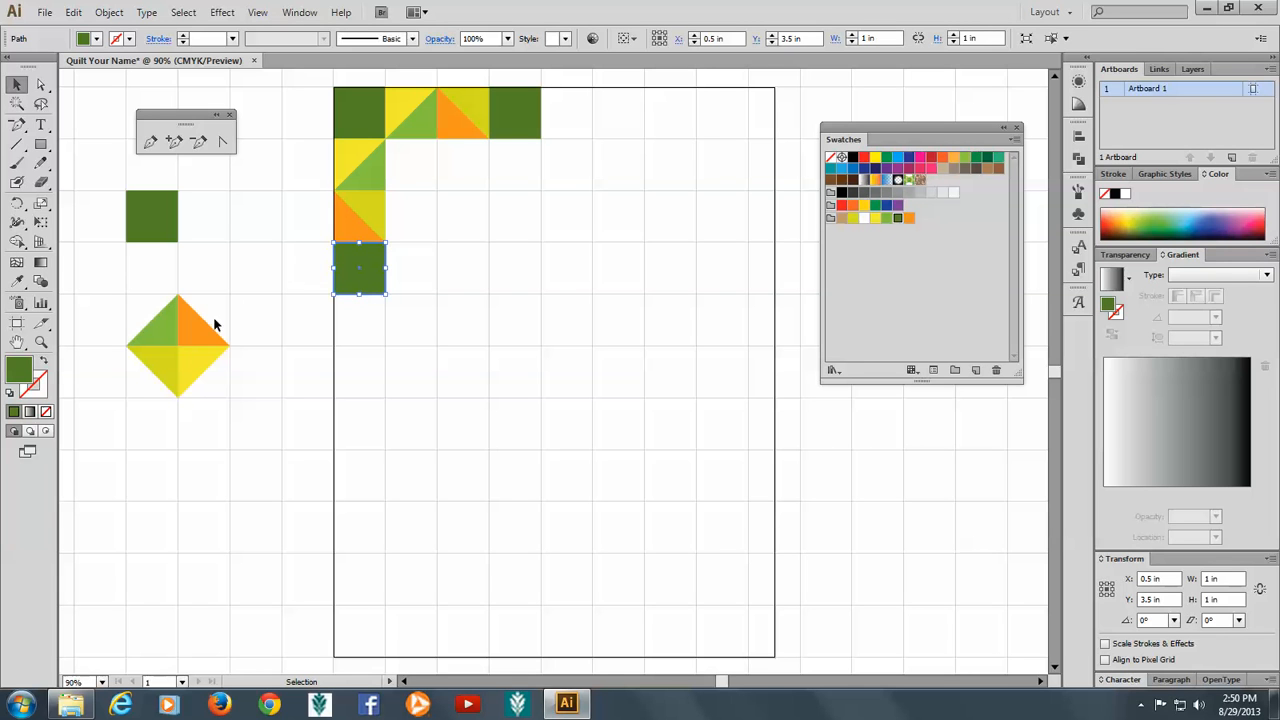
Fill the rest of the fourth row with copies: yellow-green and orange triangles, yellow and light green triangles, and a dark green square
{"action": "left_click_drag", "start_coordinate": [167, 360], "coordinate": [425, 260]}
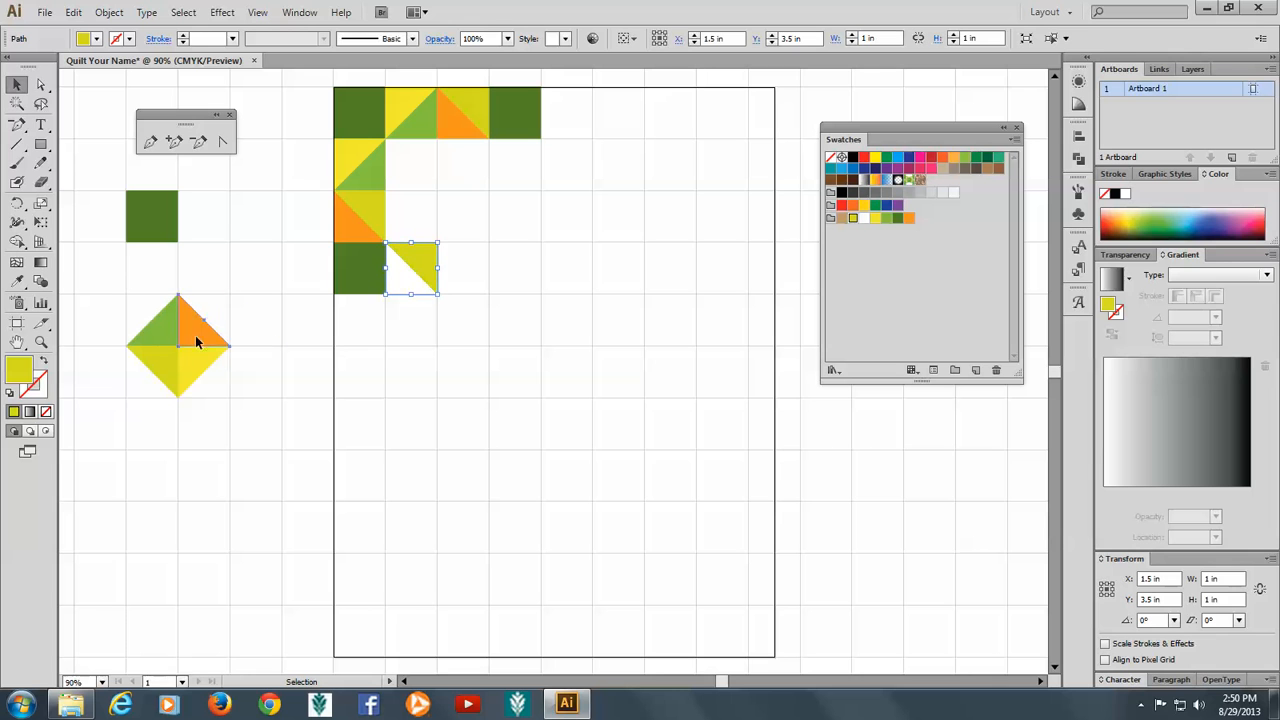
{"action": "left_click_drag", "start_coordinate": [386, 286], "coordinate": [386, 286]}
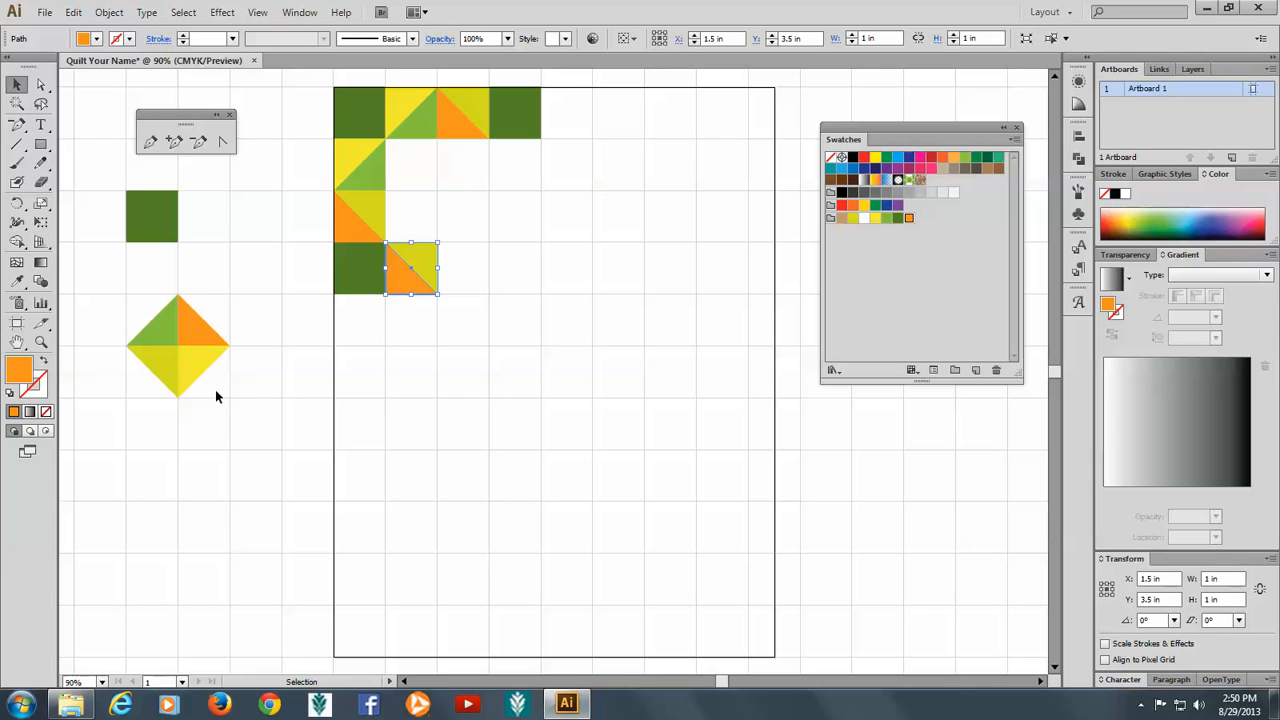
{"action": "left_click_drag", "start_coordinate": [205, 352], "coordinate": [437, 259]}
{"action": "left_click_drag", "start_coordinate": [169, 319], "coordinate": [506, 276]}
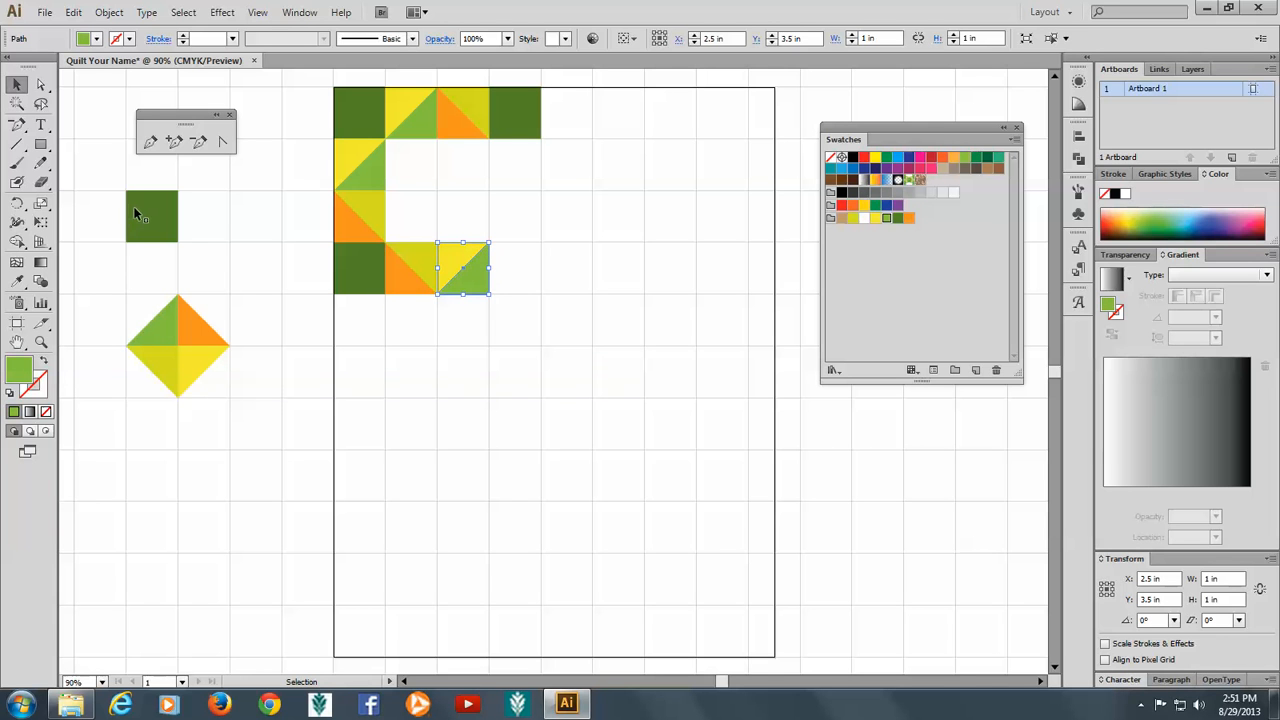
{"action": "left_click_drag", "start_coordinate": [172, 213], "coordinate": [491, 254]}
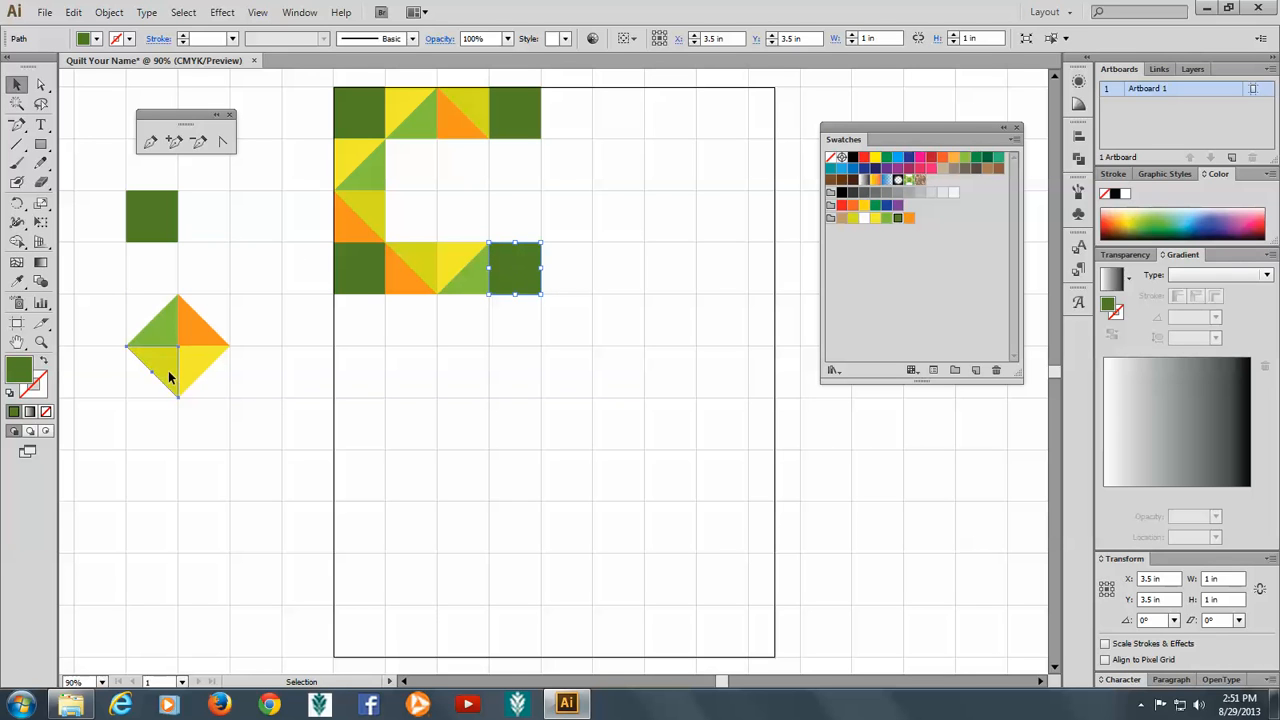
Complete the block's fourth column with copies: yellow-green and orange triangles in the second row, yellow and light green triangles in the third
{"action": "left_click_drag", "start_coordinate": [171, 371], "coordinate": [527, 174]}
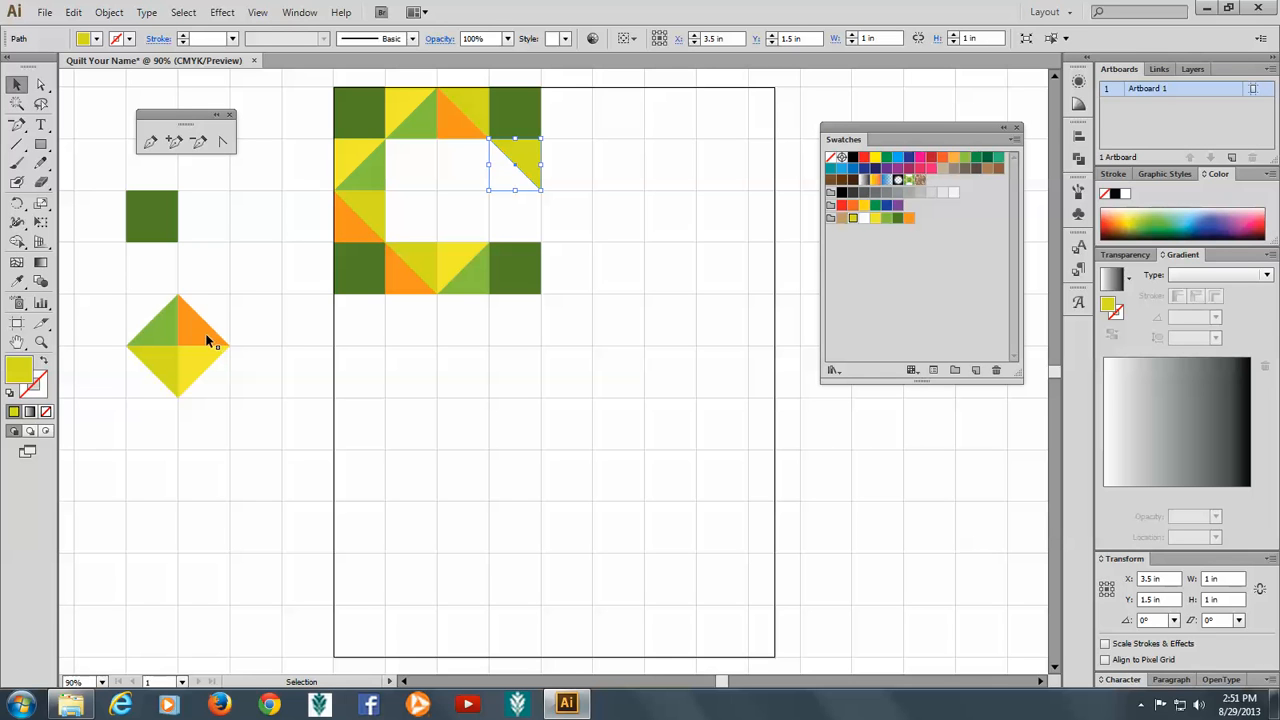
{"action": "left_click_drag", "start_coordinate": [209, 340], "coordinate": [528, 191]}
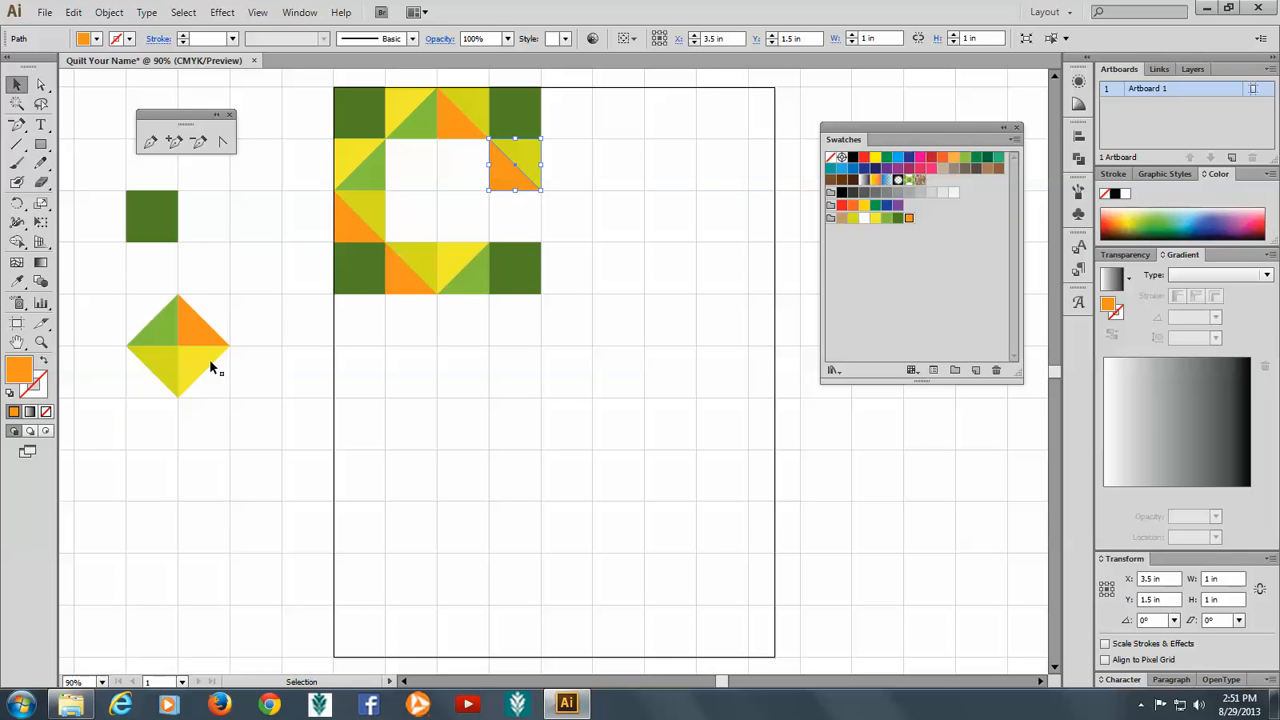
{"action": "left_click_drag", "start_coordinate": [198, 366], "coordinate": [476, 210]}
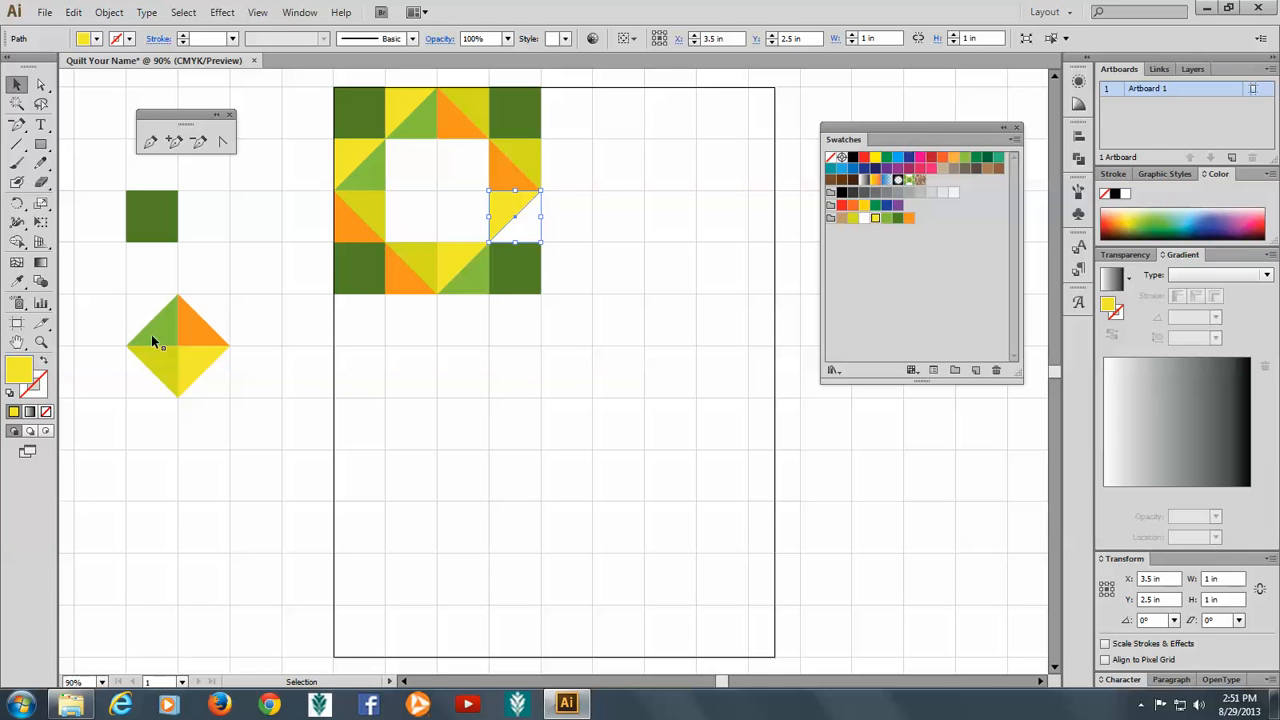
{"action": "left_click_drag", "start_coordinate": [152, 338], "coordinate": [514, 260]}
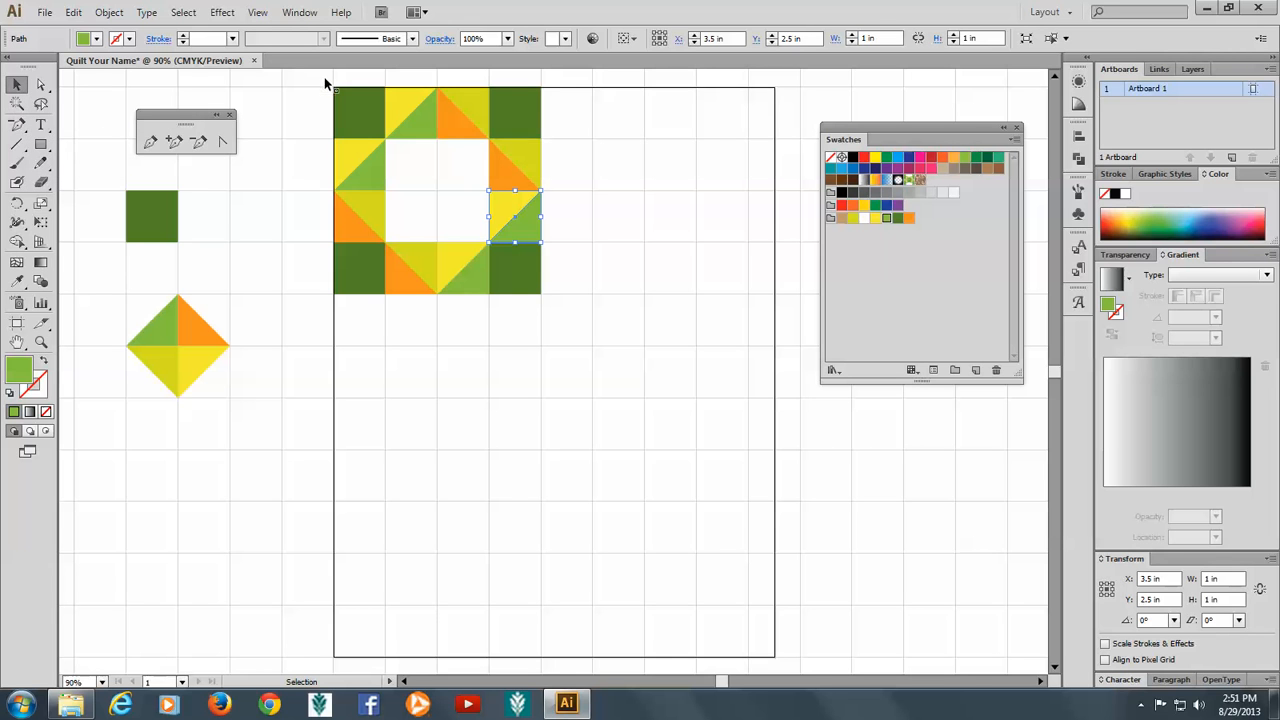
Make a copy of the whole block ring scaled uniformly to 50% about the block's centre point
{"action": "left_click_drag", "start_coordinate": [320, 75], "coordinate": [568, 318]}
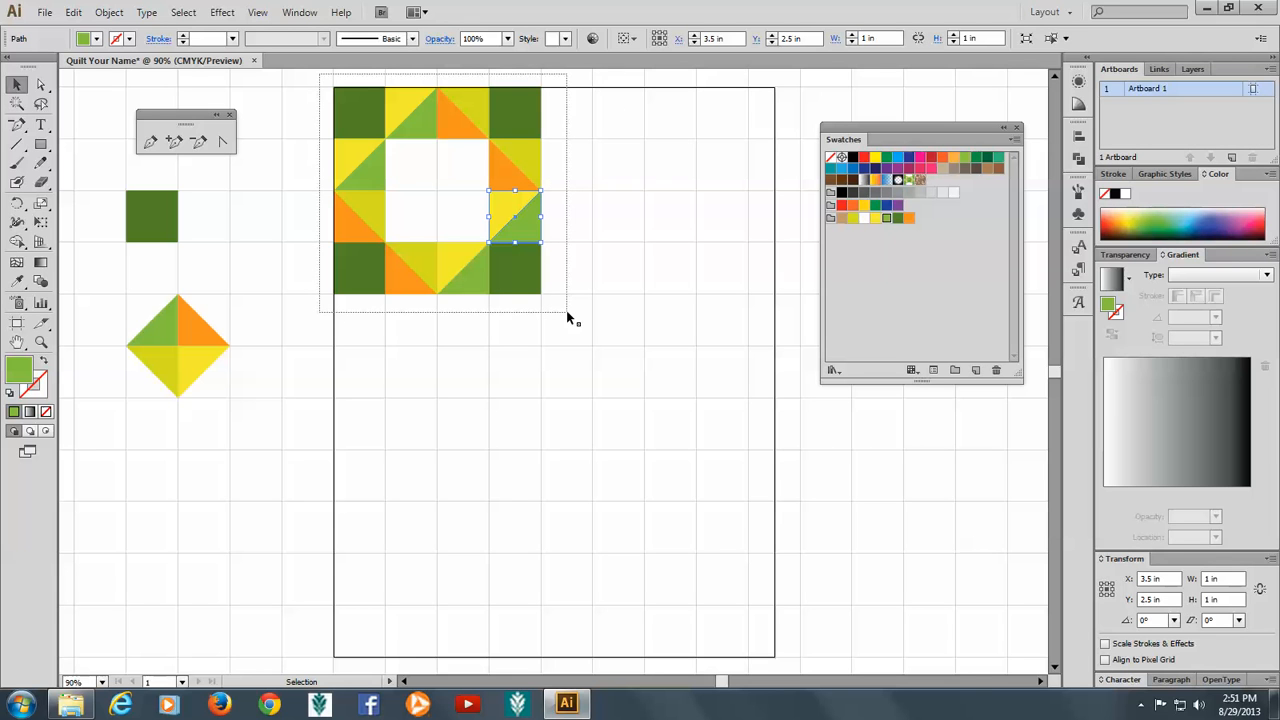
{"action": "left_click_drag", "start_coordinate": [567, 317], "coordinate": [566, 317]}
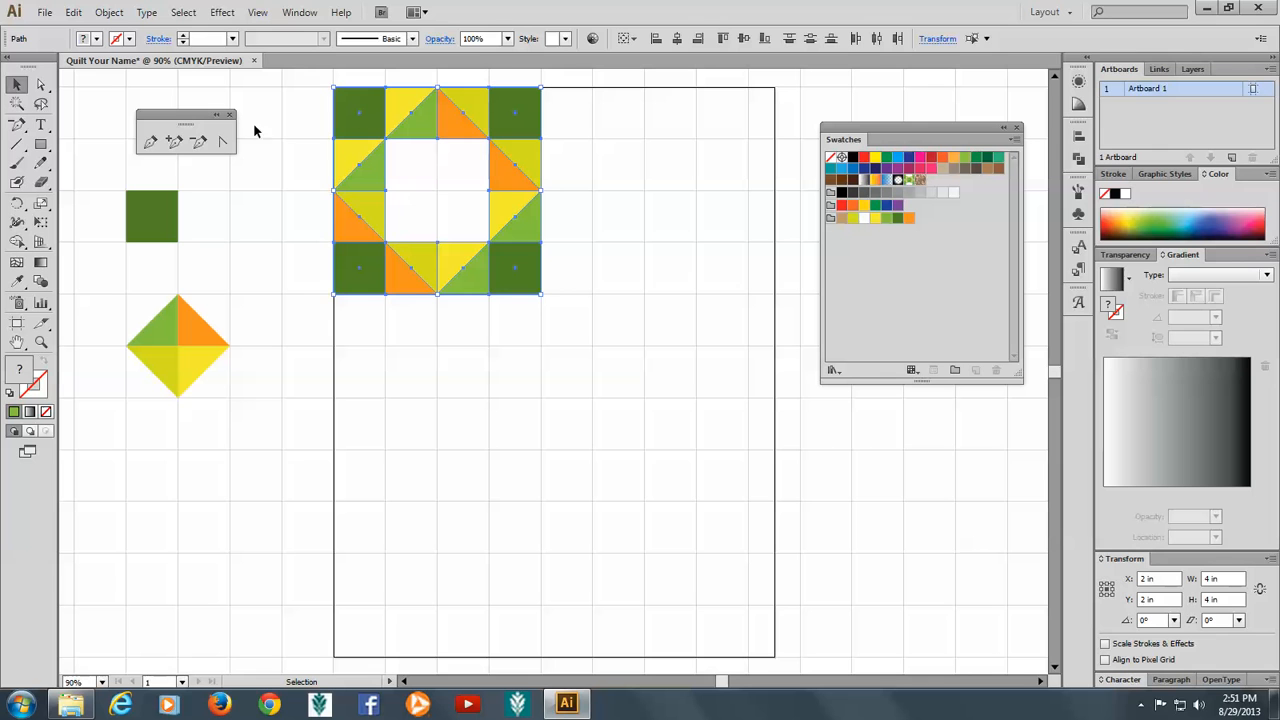
{"action": "left_click", "coordinate": [38, 205]}
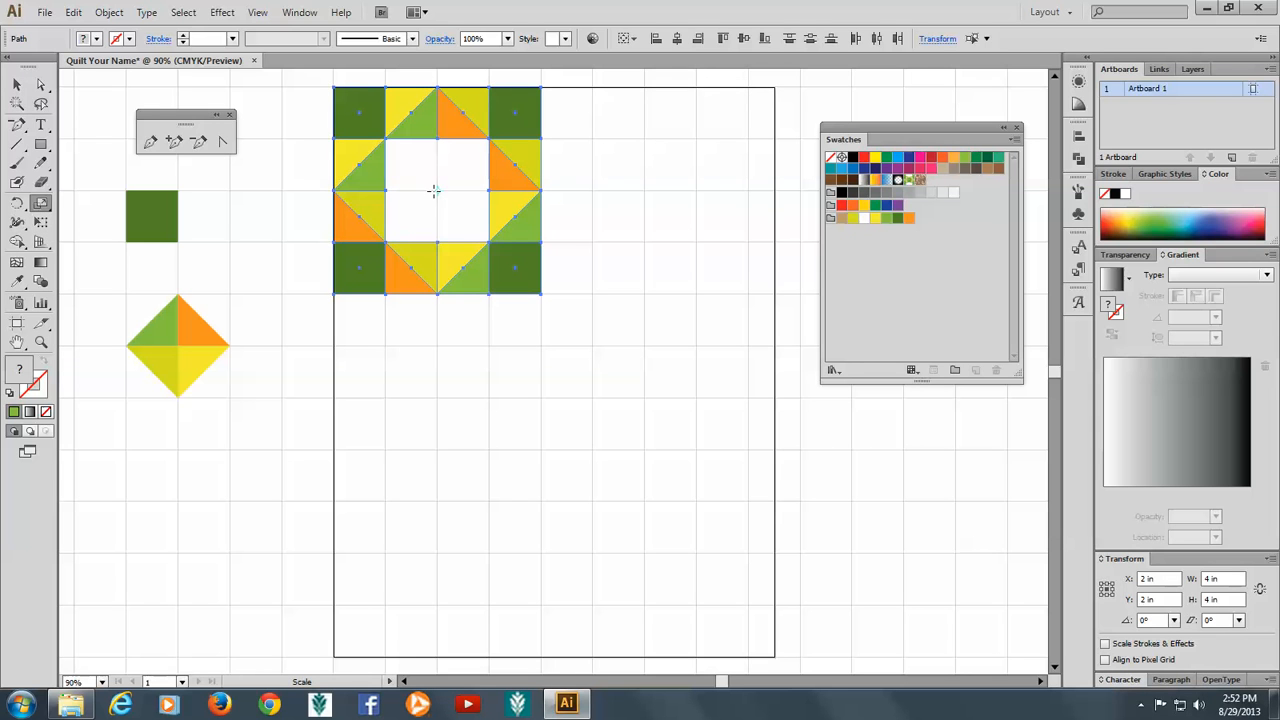
{"action": "left_click", "coordinate": [41, 342]}
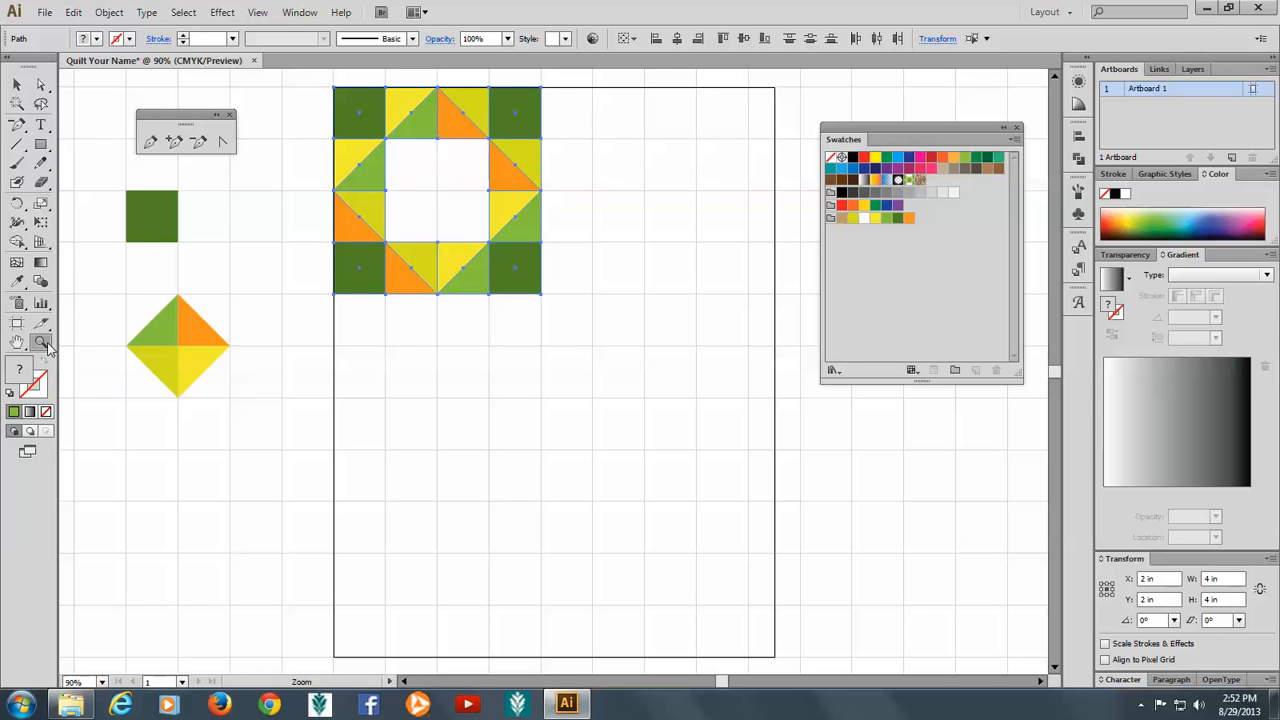
{"action": "left_click_drag", "start_coordinate": [294, 80], "coordinate": [613, 343]}
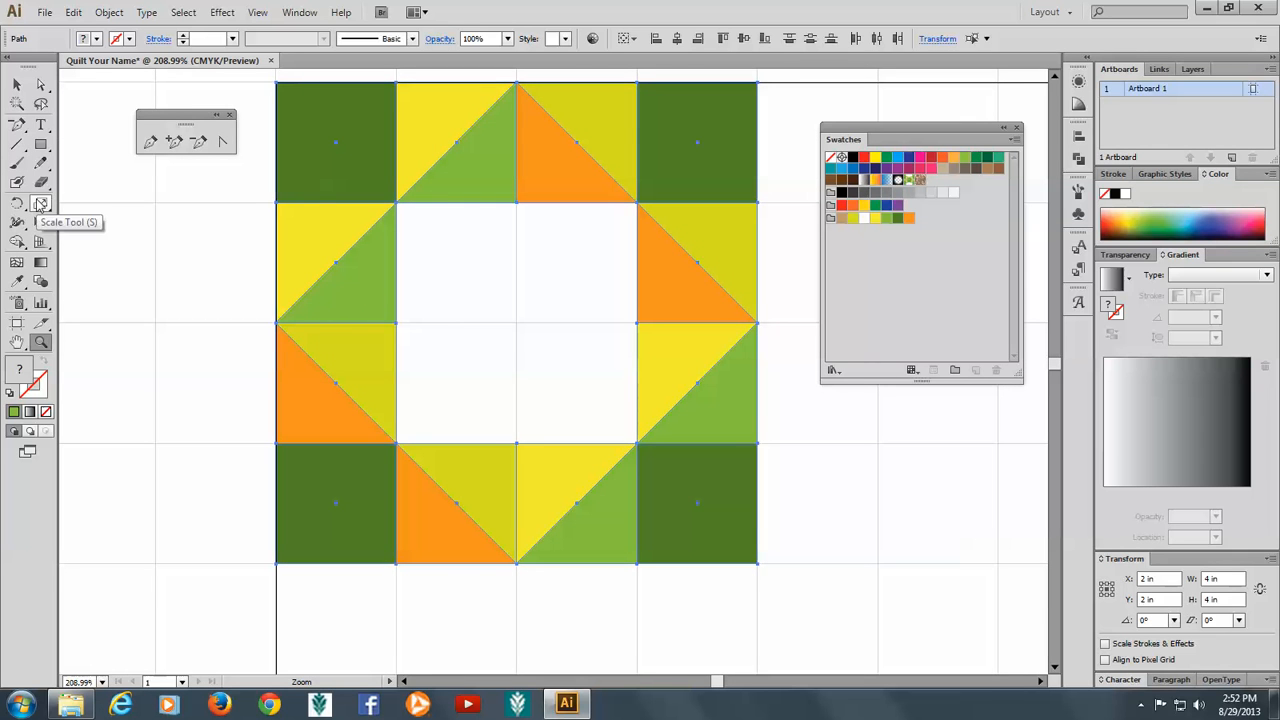
{"action": "left_click", "coordinate": [41, 203]}
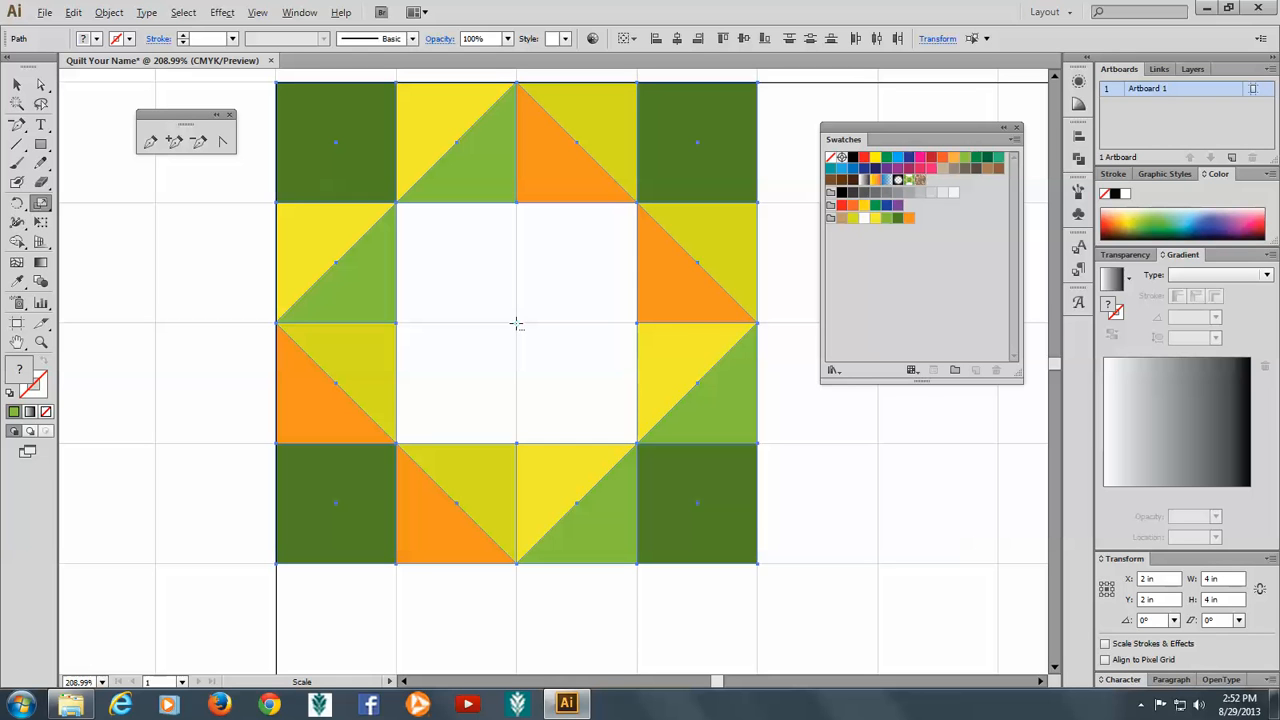
{"action": "left_click", "coordinate": [516, 323], "text": "alt"}
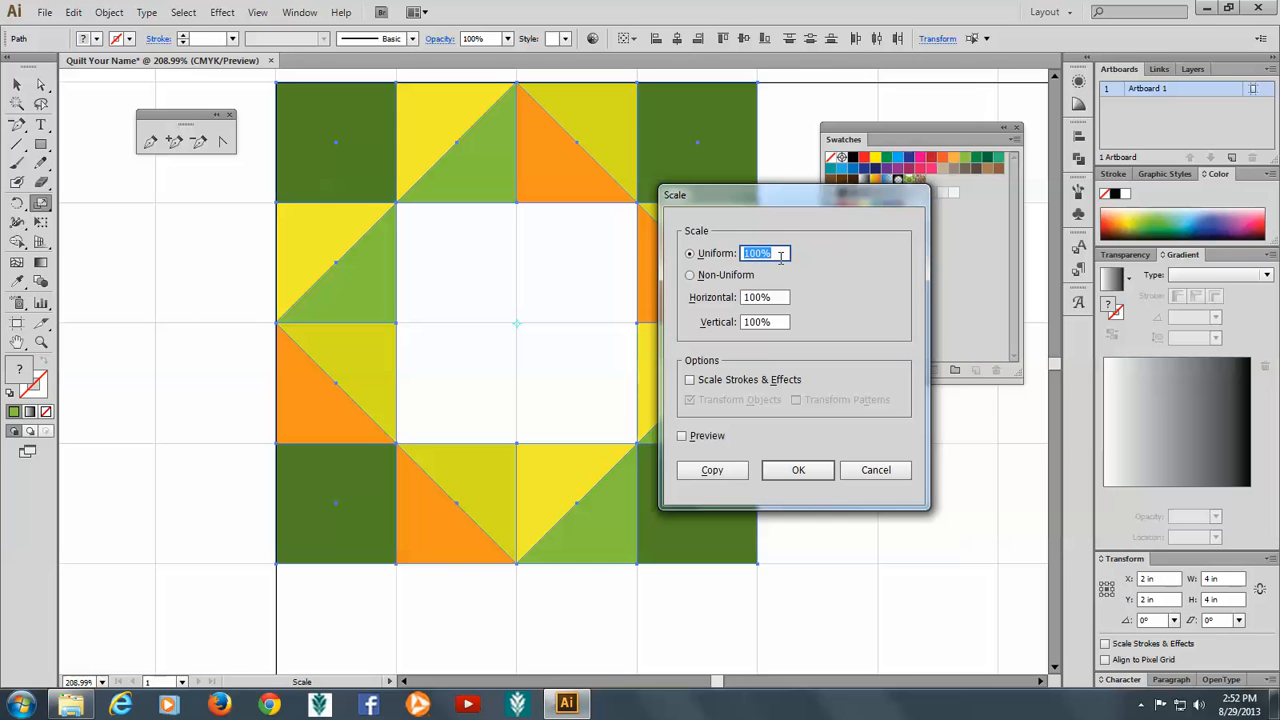
{"action": "type", "text": "50"}
{"action": "left_click", "coordinate": [683, 437]}
{"action": "left_click", "coordinate": [712, 470]}
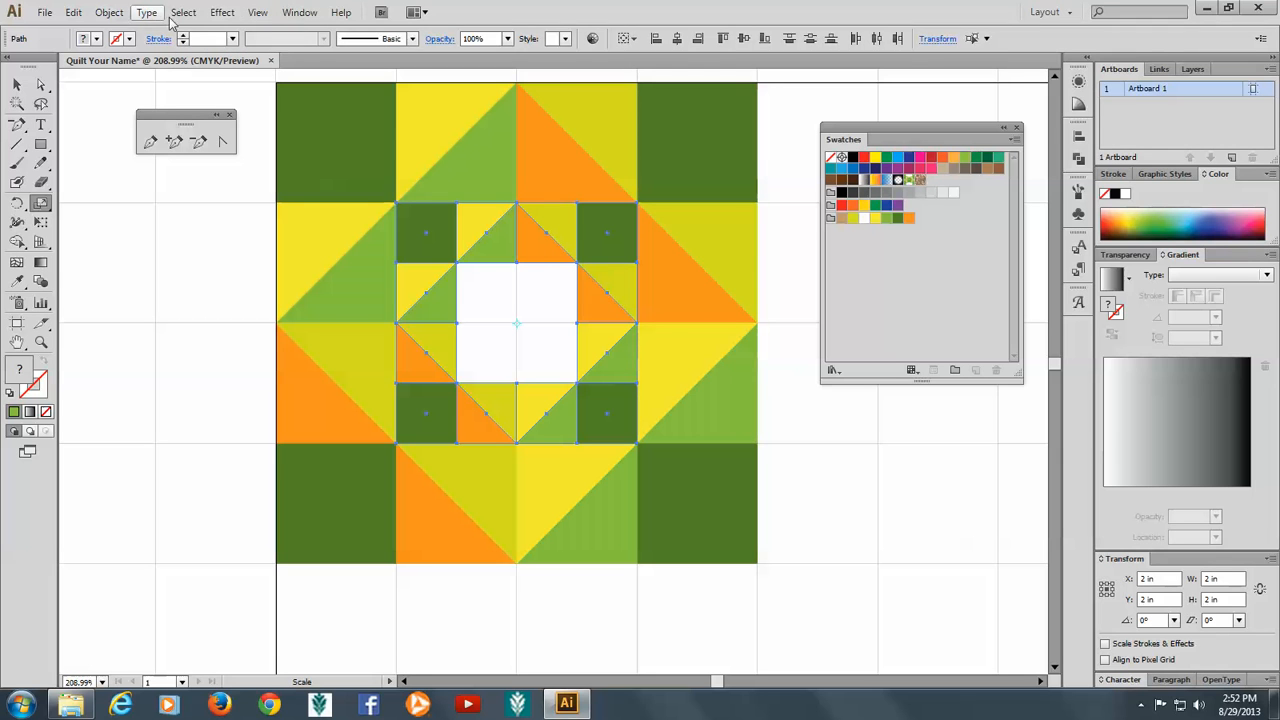
Switch the document to Outline view to check the half-size ring's alignment along the upper part of the block
{"action": "left_click", "coordinate": [268, 14]}
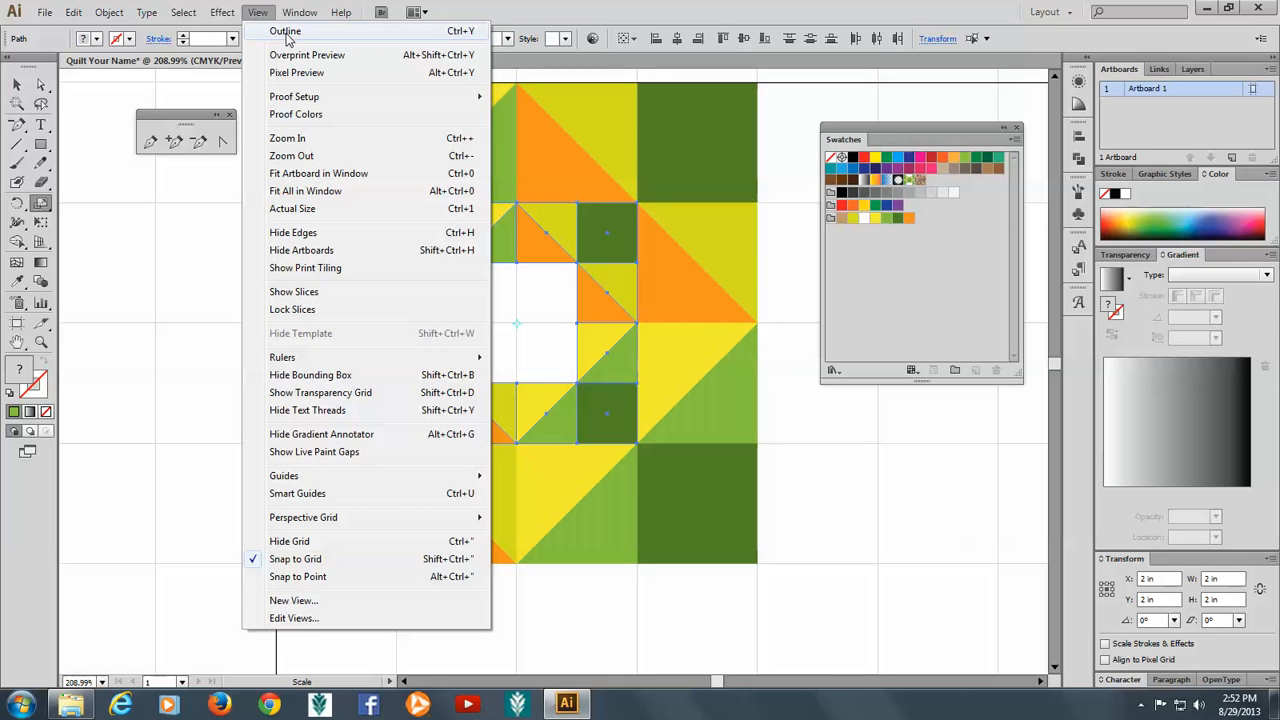
{"action": "left_click", "coordinate": [287, 36]}
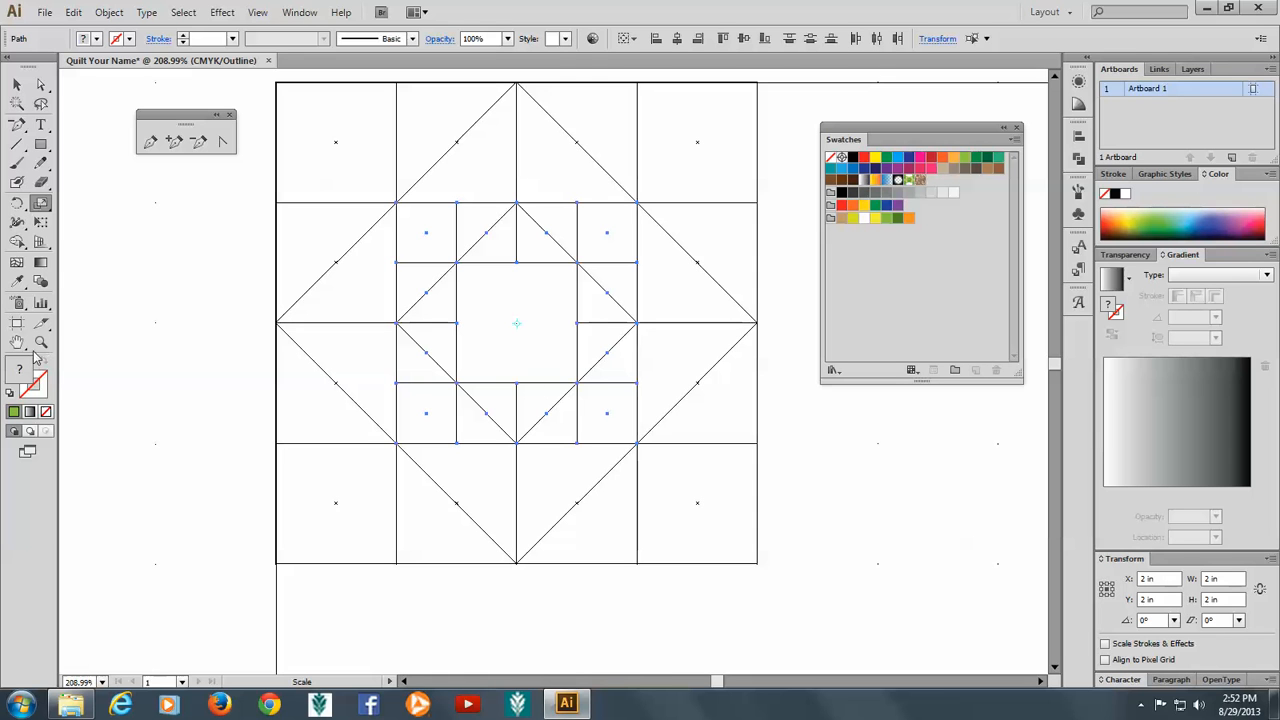
{"action": "left_click", "coordinate": [41, 342]}
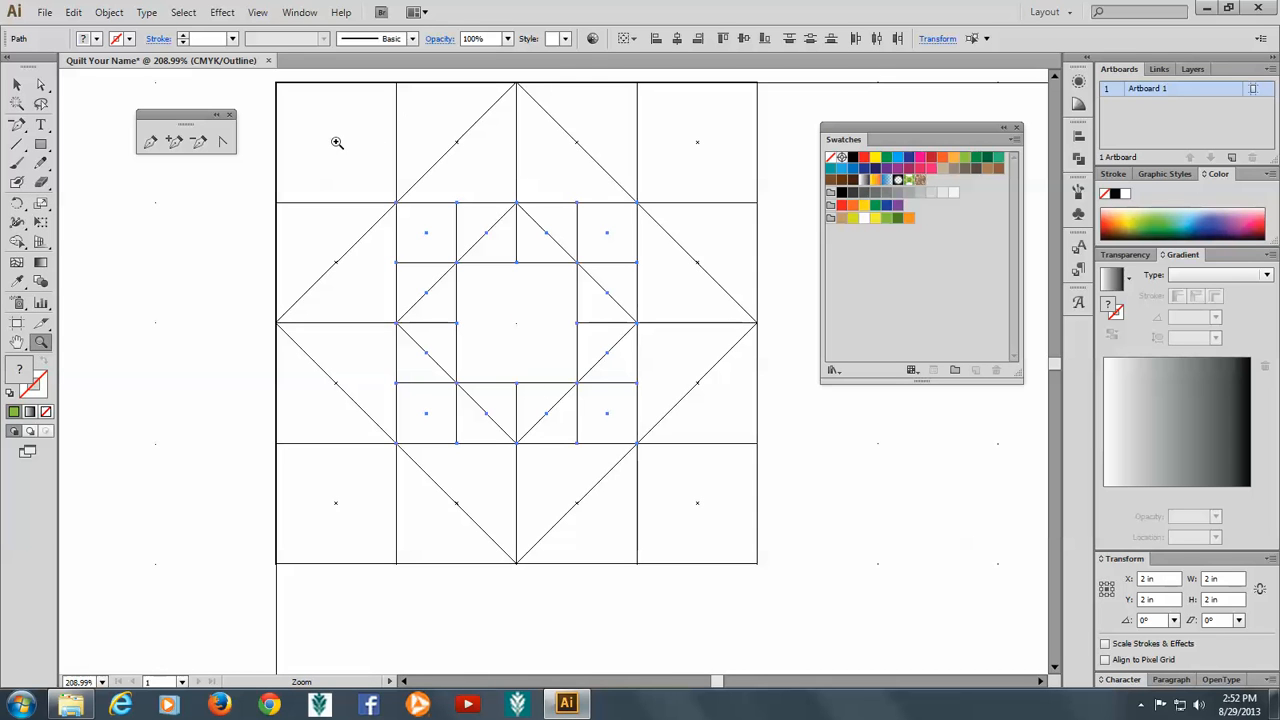
{"action": "left_click_drag", "start_coordinate": [356, 114], "coordinate": [579, 273]}
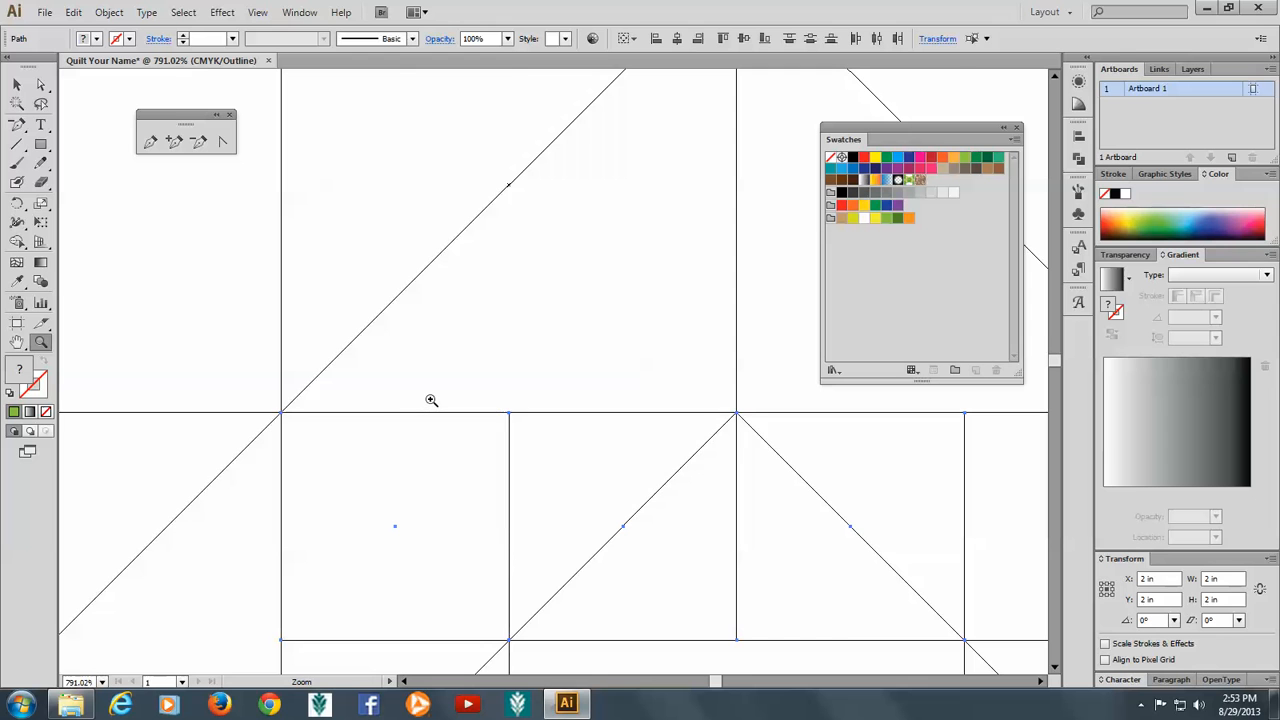
Try nudging the half-size ring up two grid cells and move it back to its original place
{"action": "key", "text": "Up"}
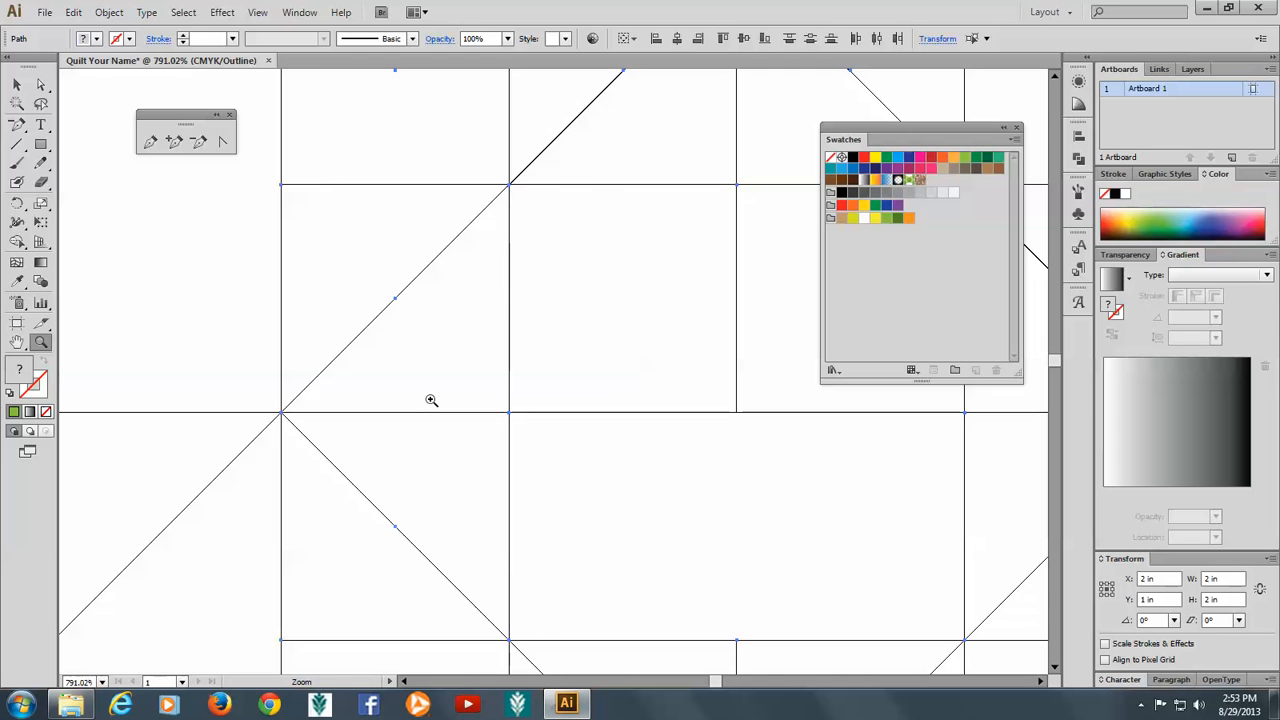
{"action": "key", "text": "Up"}
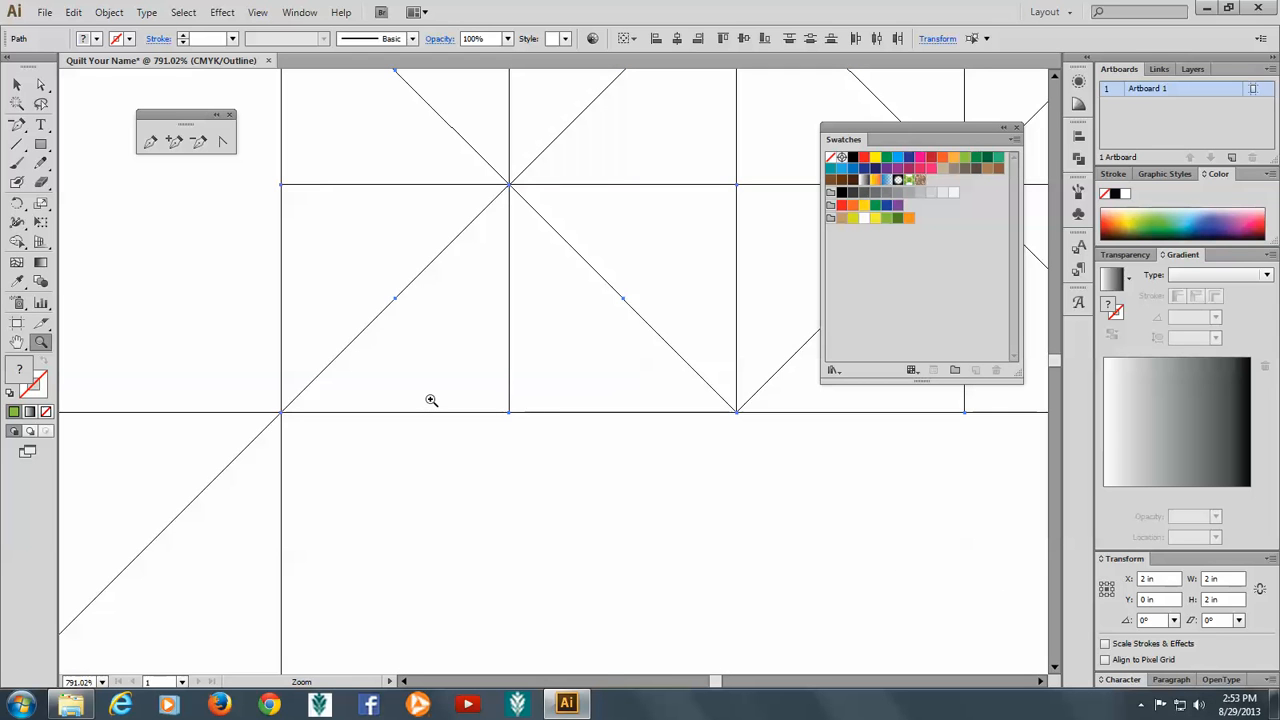
{"action": "key", "text": "Down"}
{"action": "key", "text": "Down"}
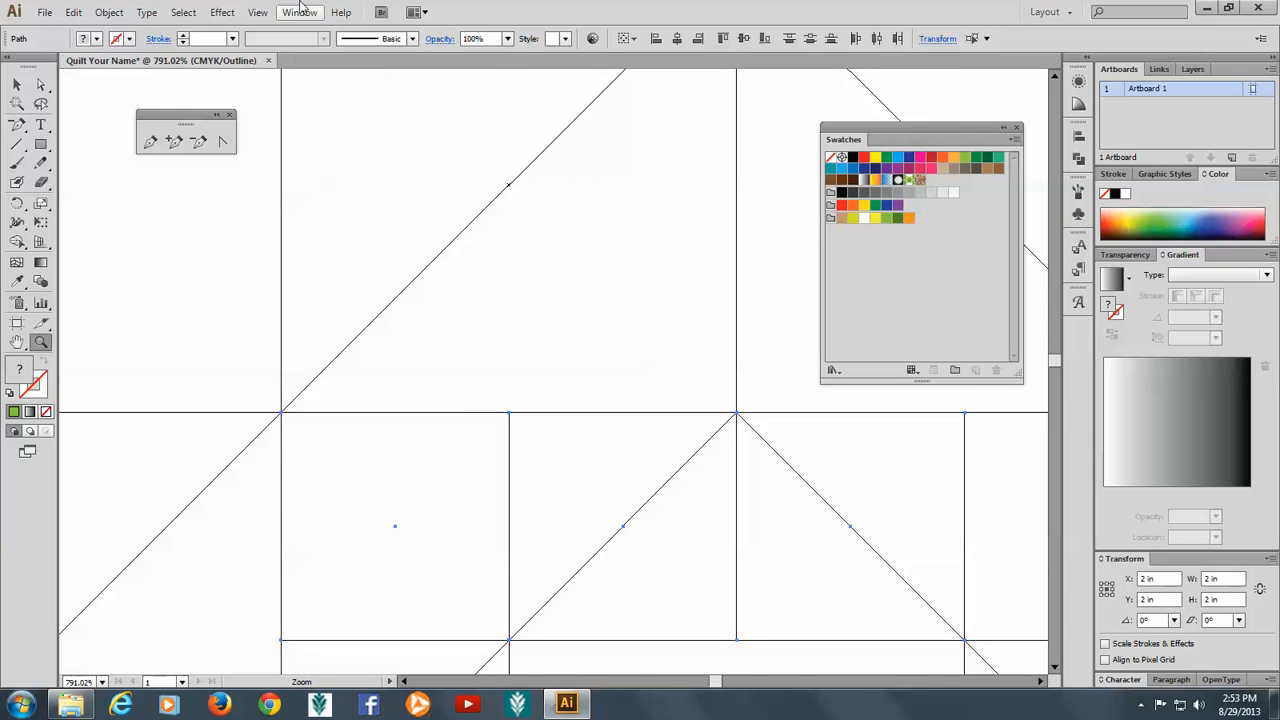
Turn off Snap to Grid and test fine up-and-down nudges of the half-size ring
{"action": "left_click", "coordinate": [257, 12]}
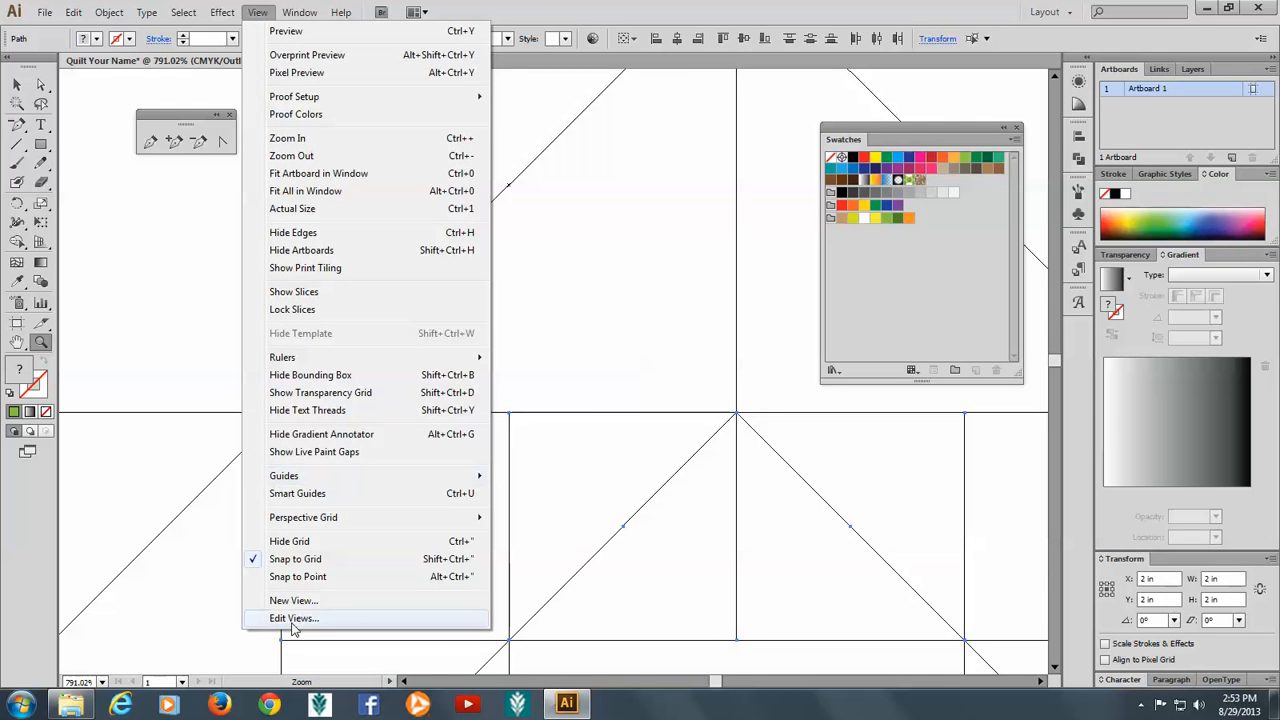
{"action": "left_click", "coordinate": [295, 559]}
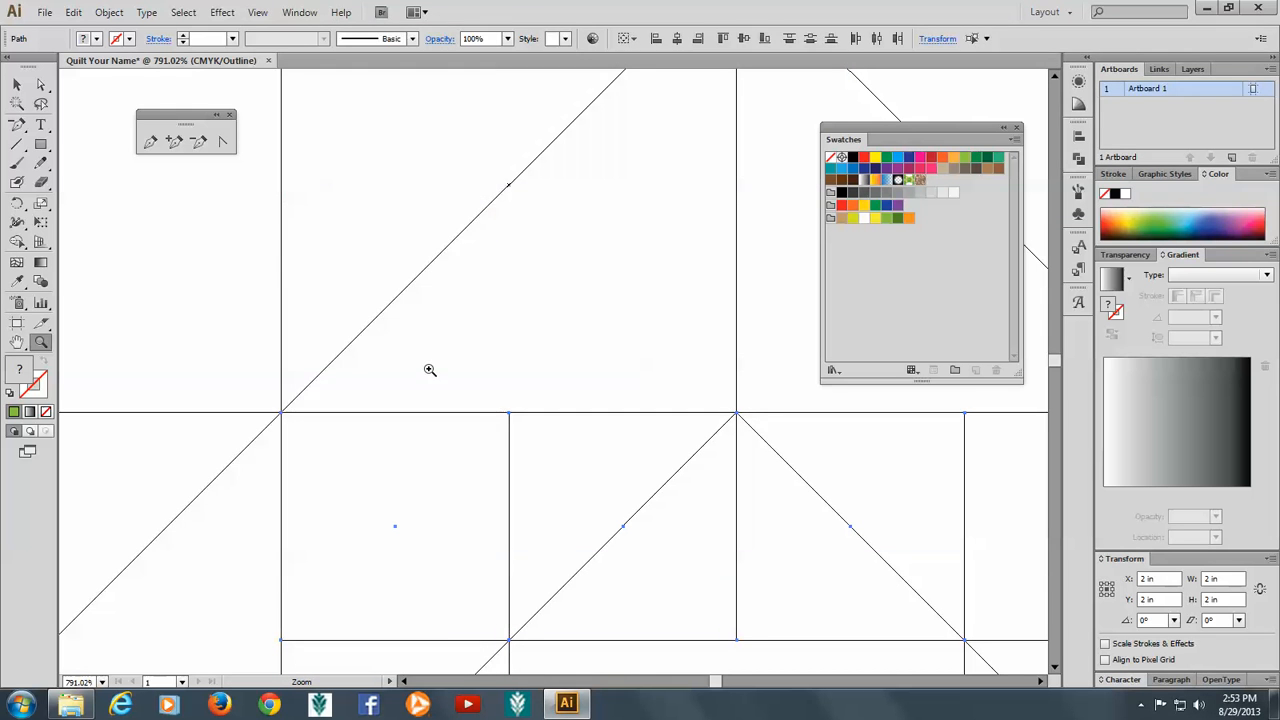
{"action": "key", "text": "Up"}
{"action": "key", "text": "Up"}
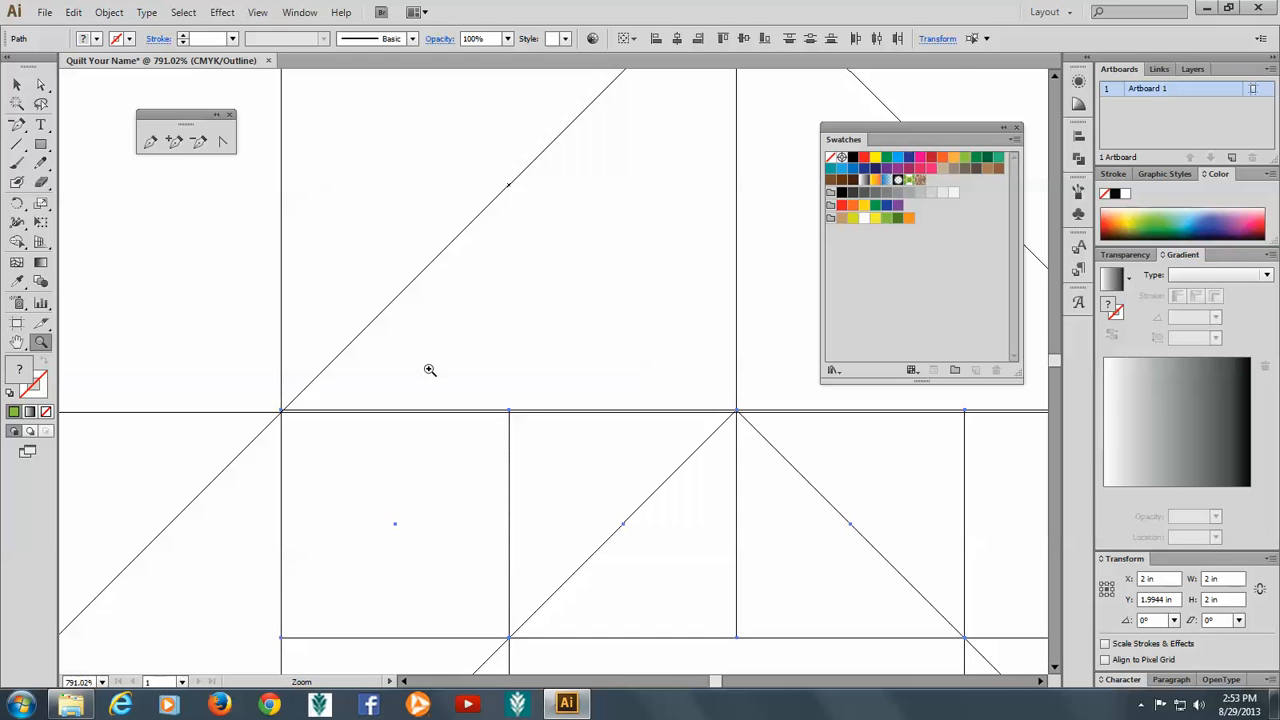
{"action": "key", "text": "Down"}
{"action": "key", "text": "Down"}
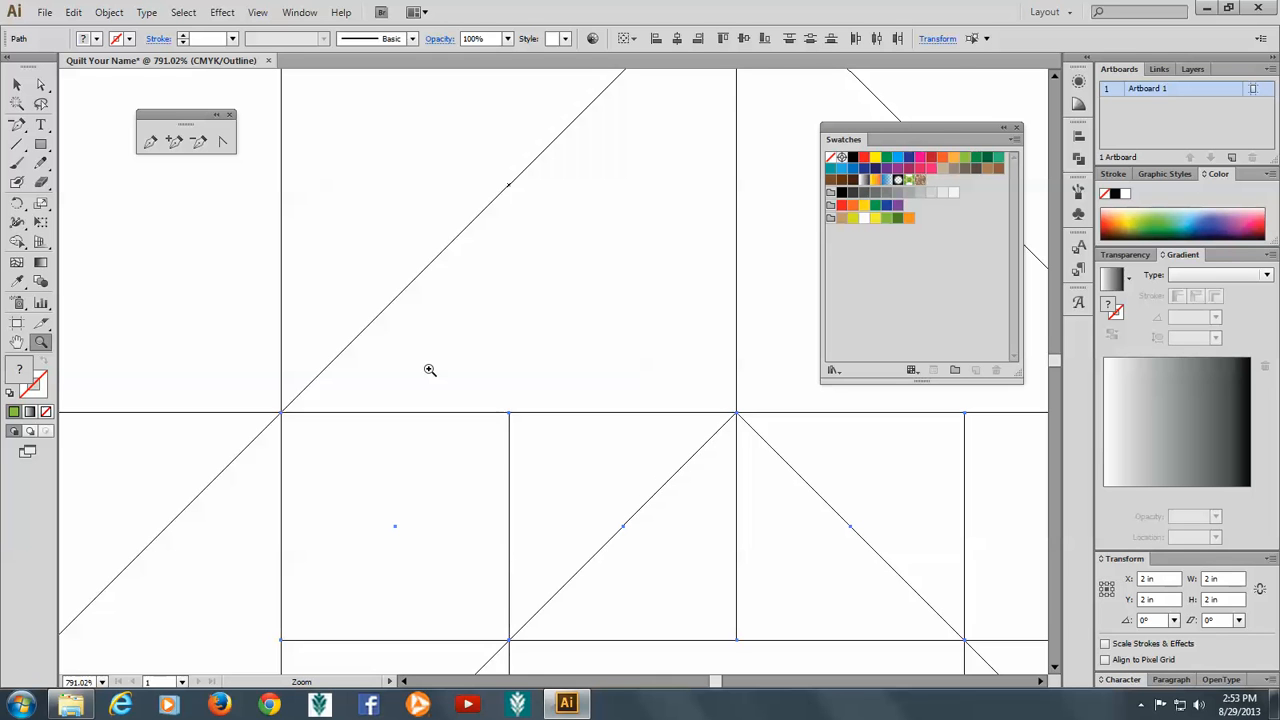
{"action": "key", "text": "ctrl"}
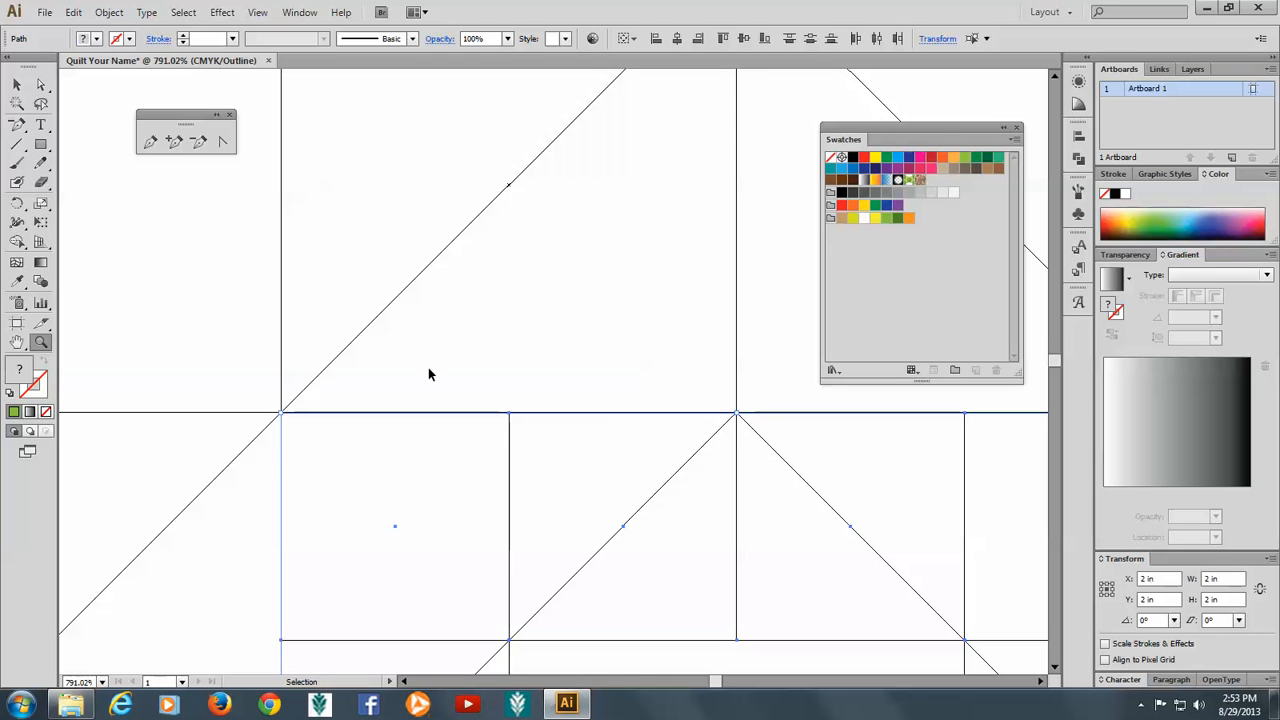
{"action": "left_click", "coordinate": [428, 368], "text": "ctrl"}
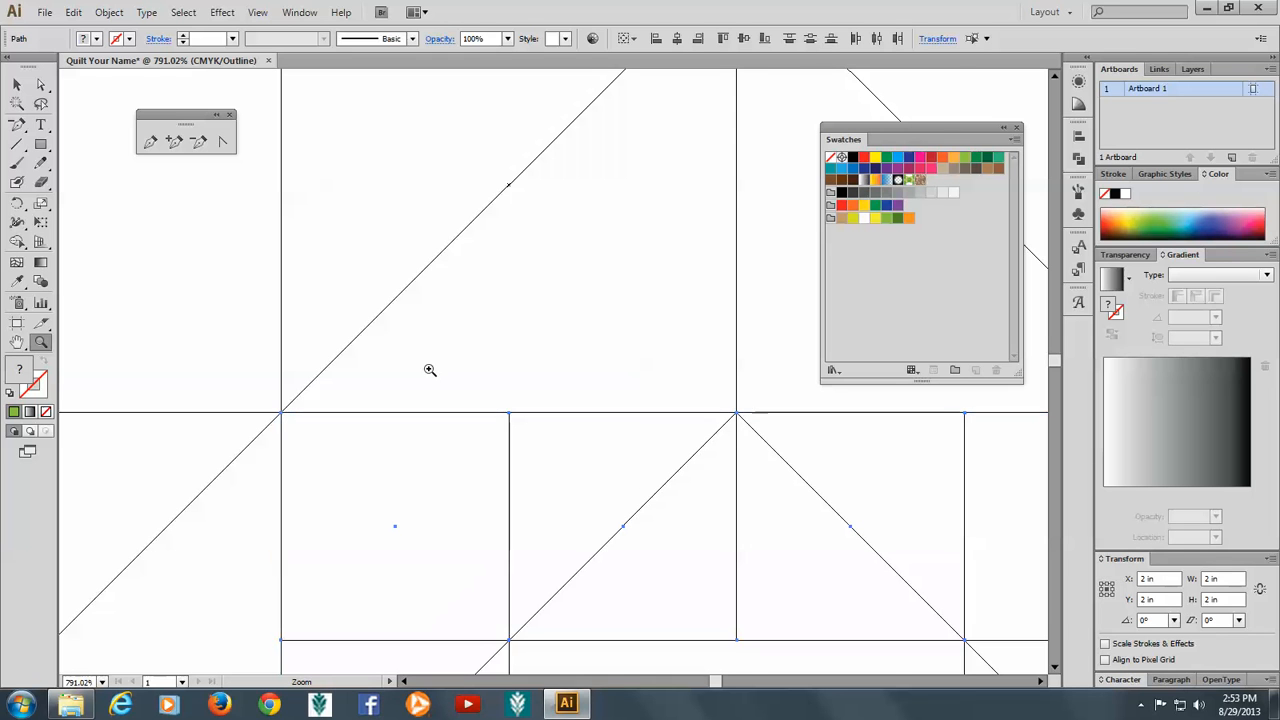
Copy the one-inch dark green square into the empty opening at the centre of the block
{"action": "left_click", "coordinate": [257, 13]}
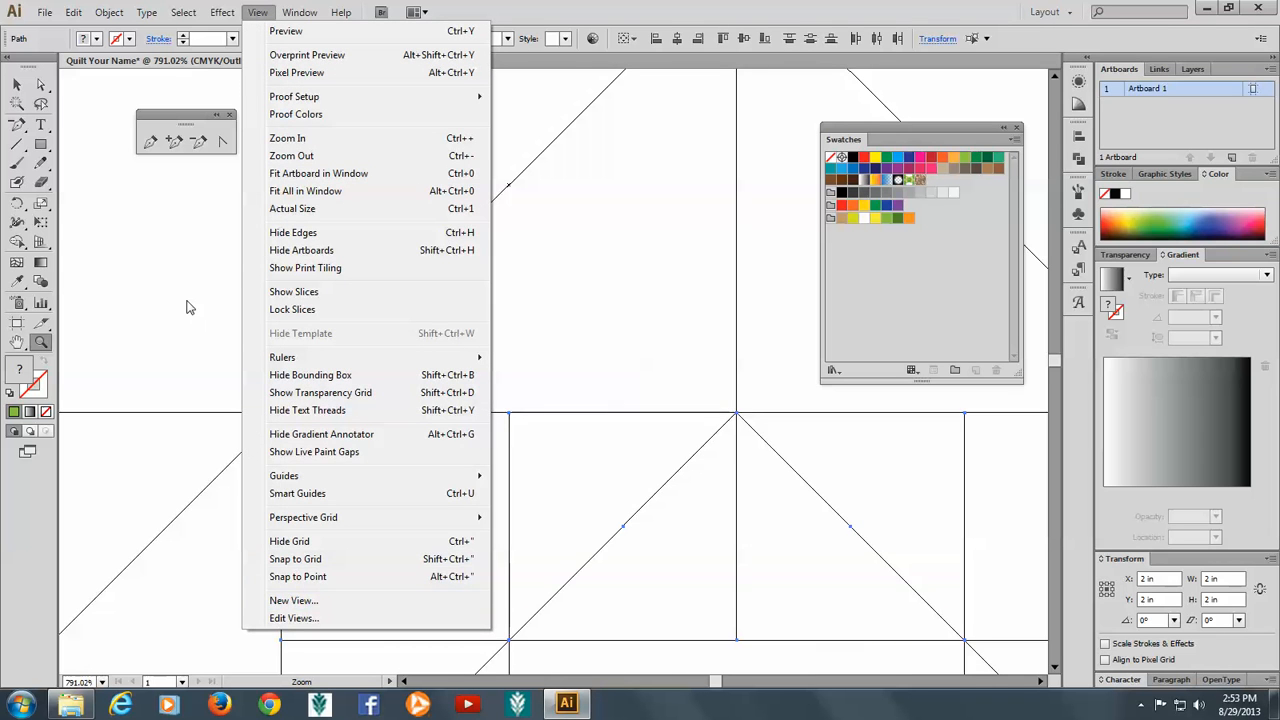
{"action": "left_click", "coordinate": [287, 138]}
{"action": "key", "text": "ctrl"}
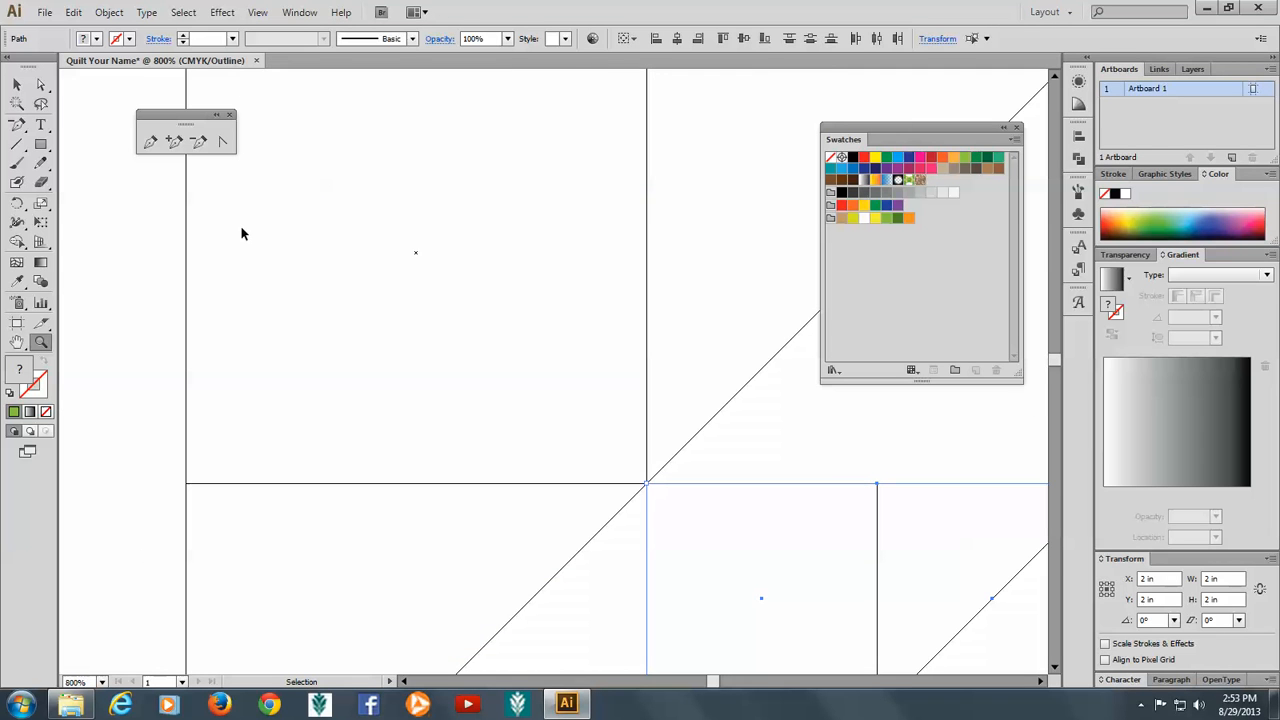
{"action": "key", "text": "ctrl+0"}
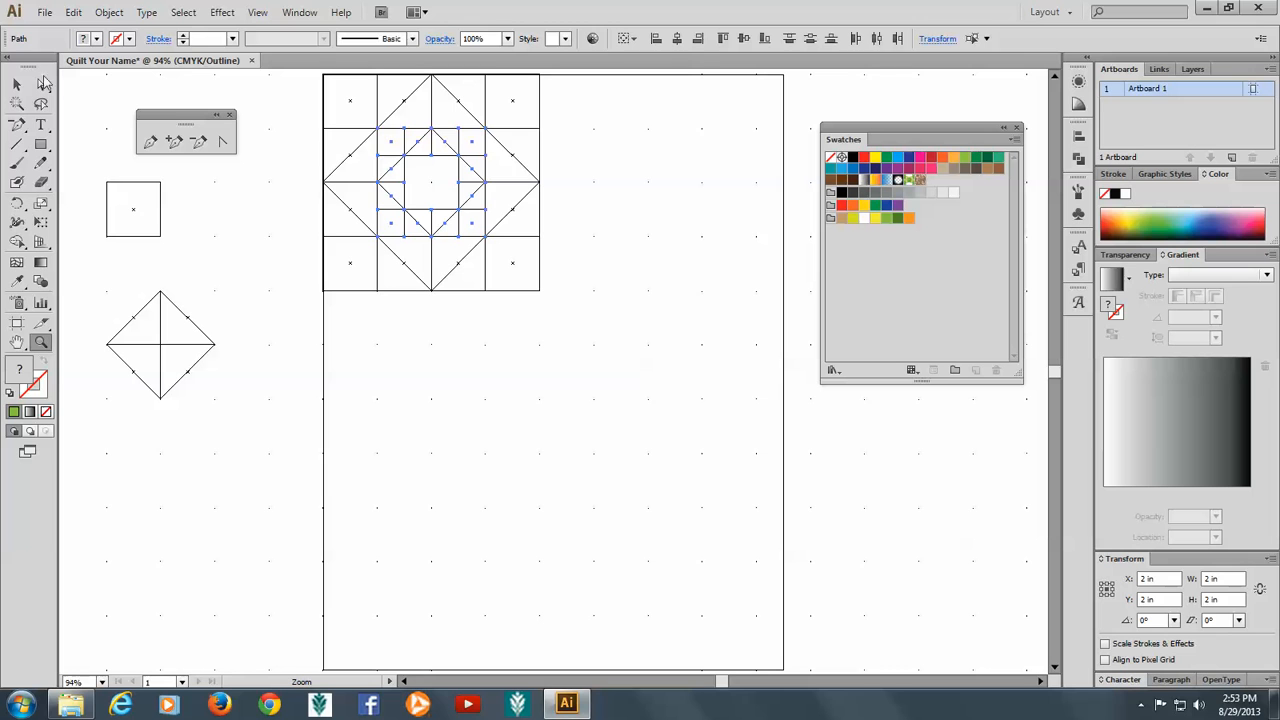
{"action": "key", "text": "v"}
{"action": "left_click", "coordinate": [207, 196]}
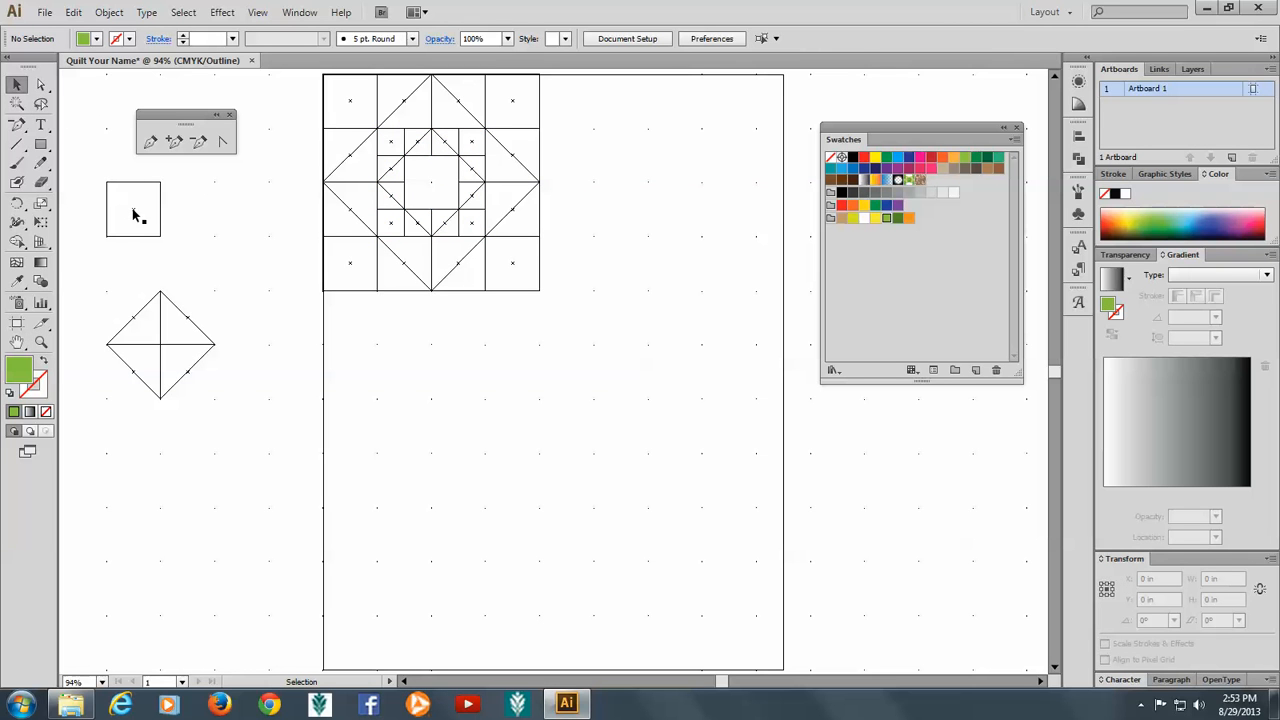
{"action": "left_click_drag", "start_coordinate": [133, 213], "coordinate": [431, 188]}
{"action": "key", "text": "alt"}
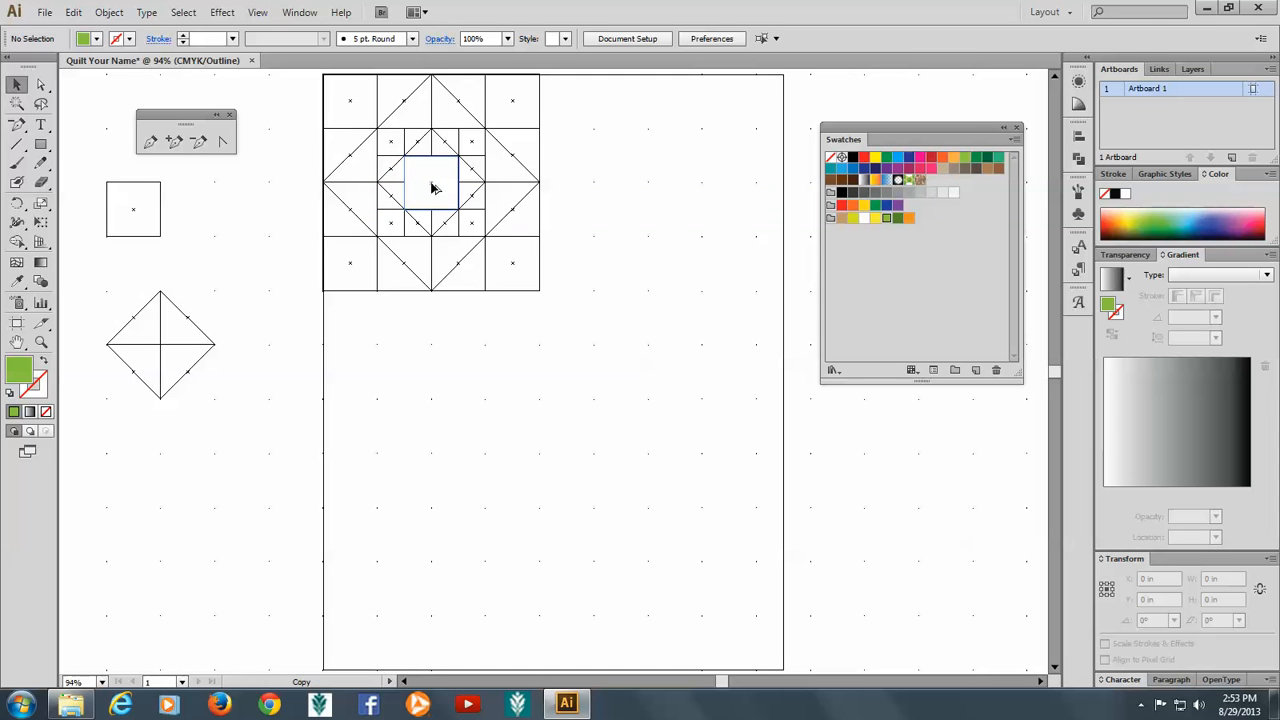
{"action": "left_click_drag", "start_coordinate": [432, 188], "coordinate": [432, 188]}
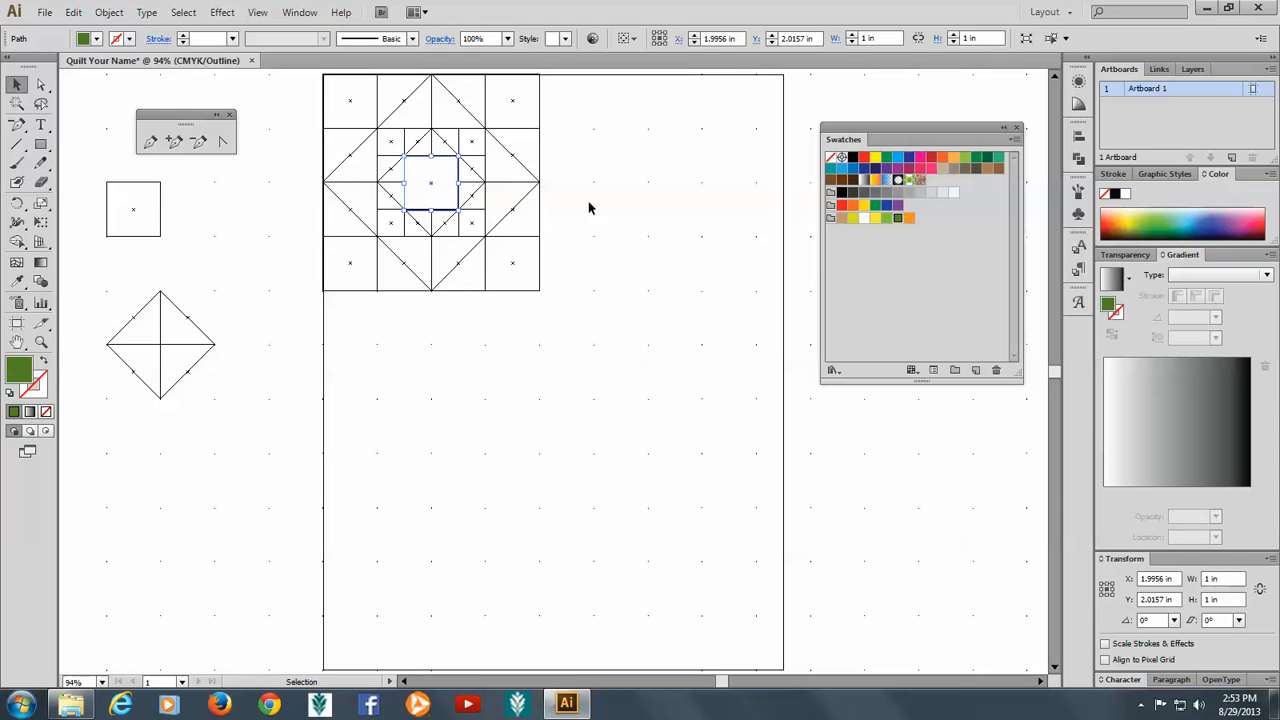
Nudge the centre square upward and sideways in fine increments to align its edges with the half-size ring's opening
{"action": "key", "text": "z"}
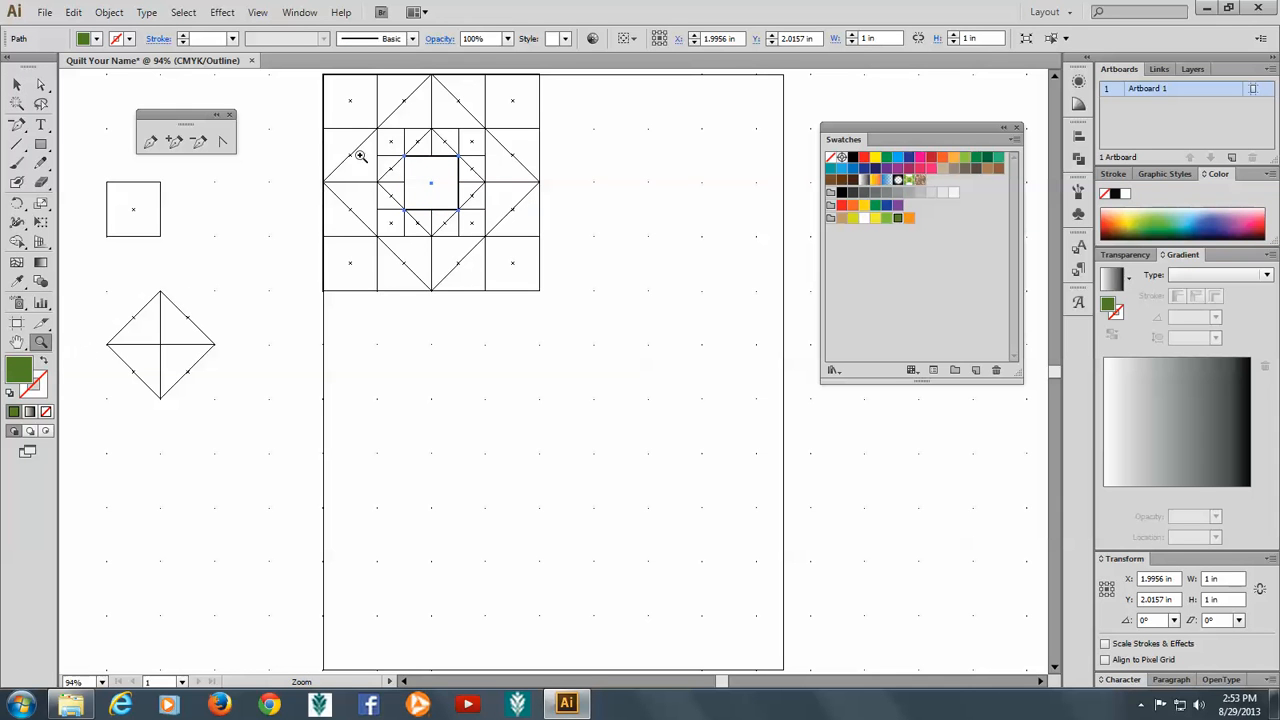
{"action": "left_click_drag", "start_coordinate": [380, 120], "coordinate": [474, 206]}
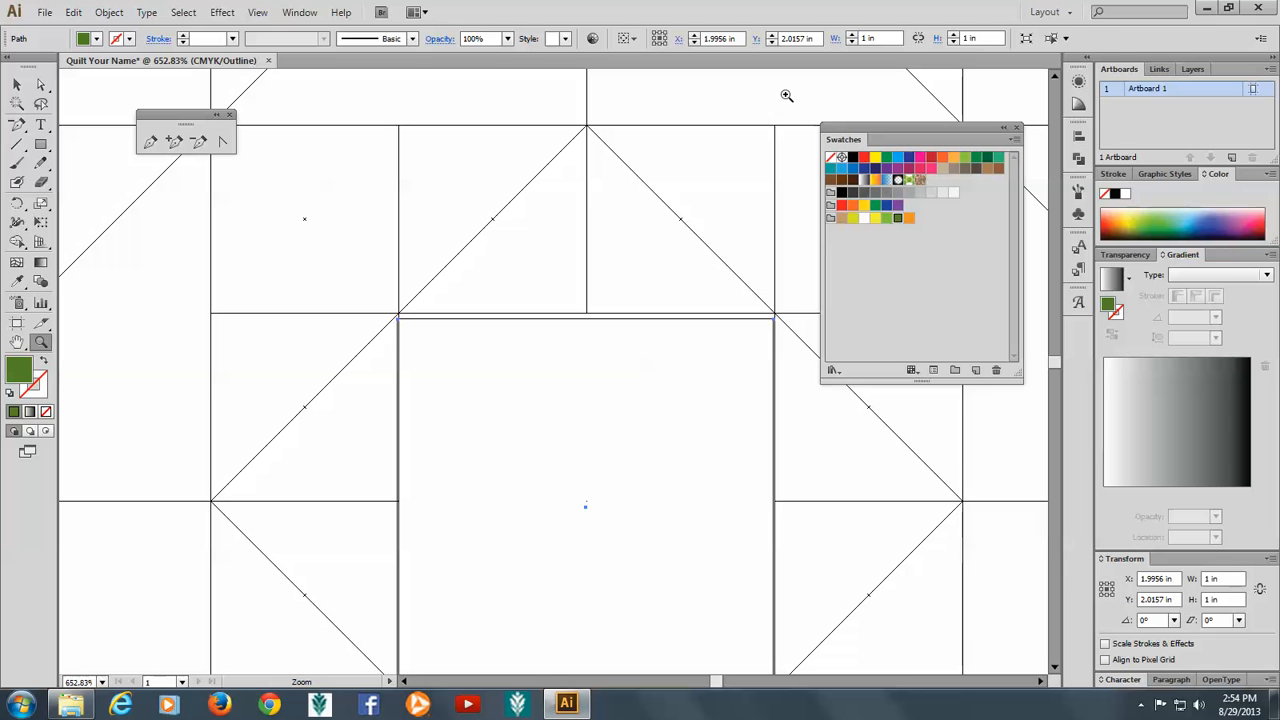
{"action": "key", "text": "Up"}
{"action": "key", "text": "Up"}
{"action": "key", "text": "Up"}
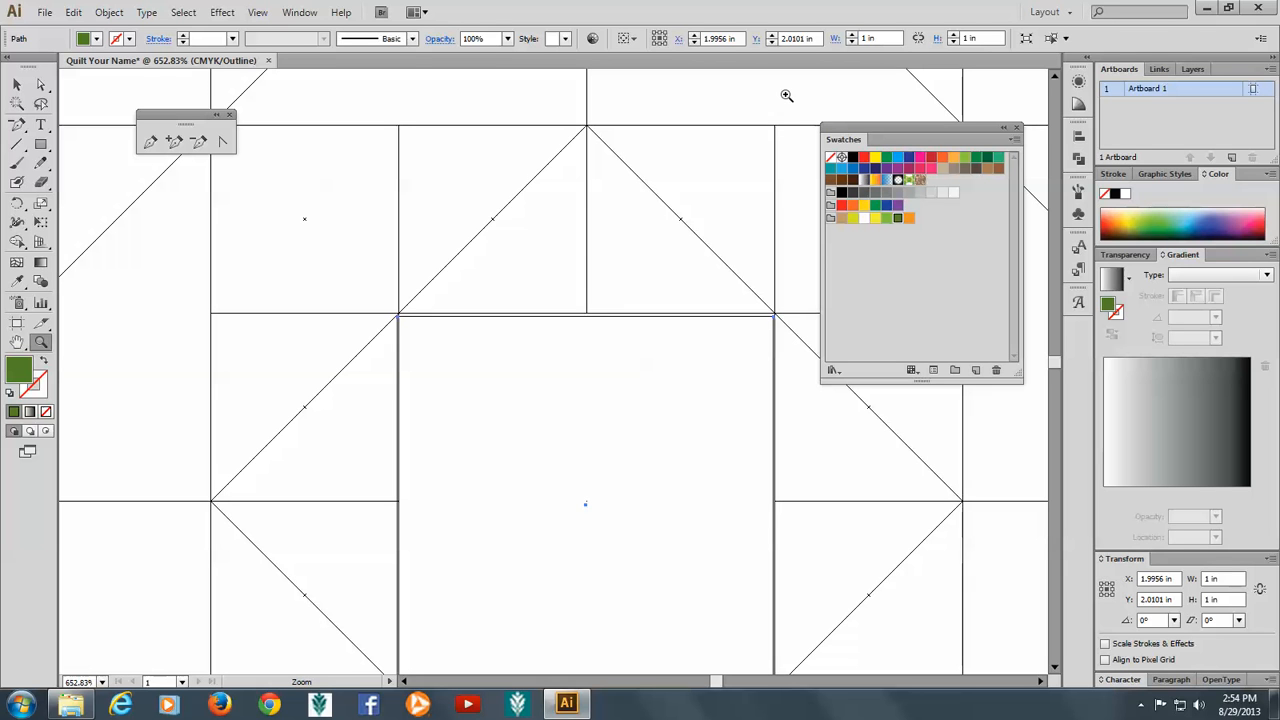
{"action": "key", "text": "Up"}
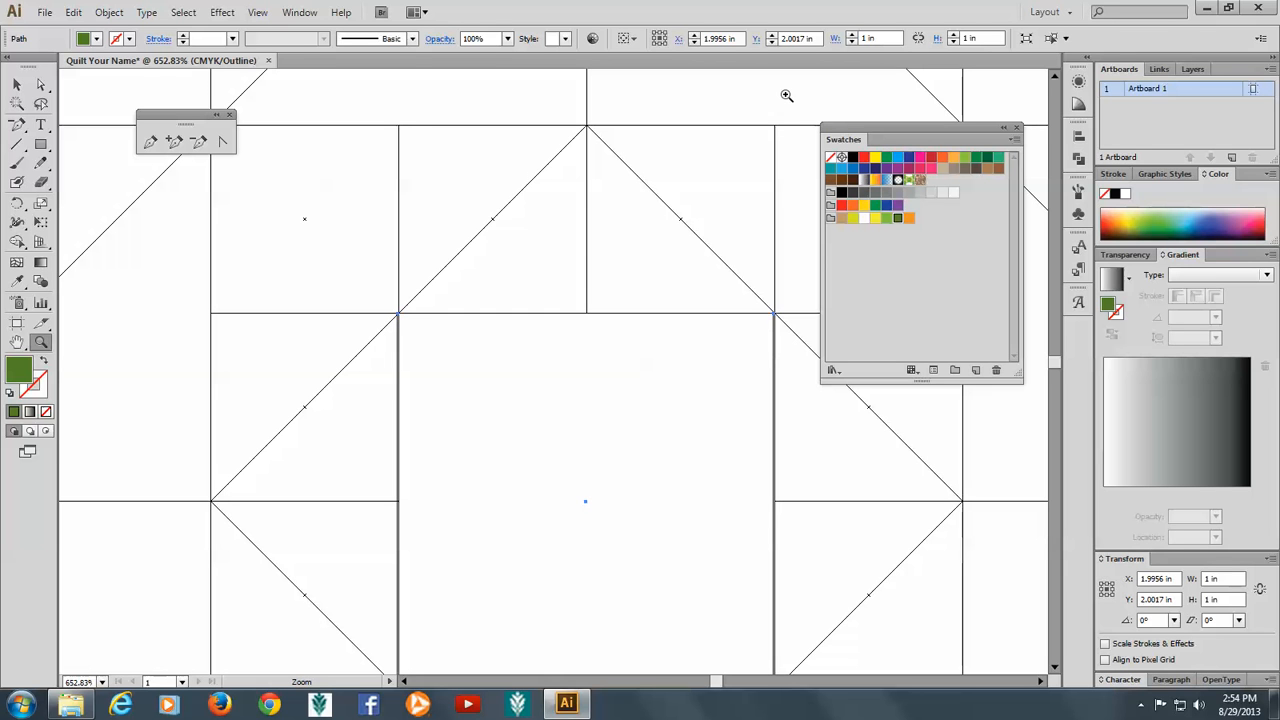
{"action": "key", "text": "Right"}
{"action": "key", "text": "Right"}
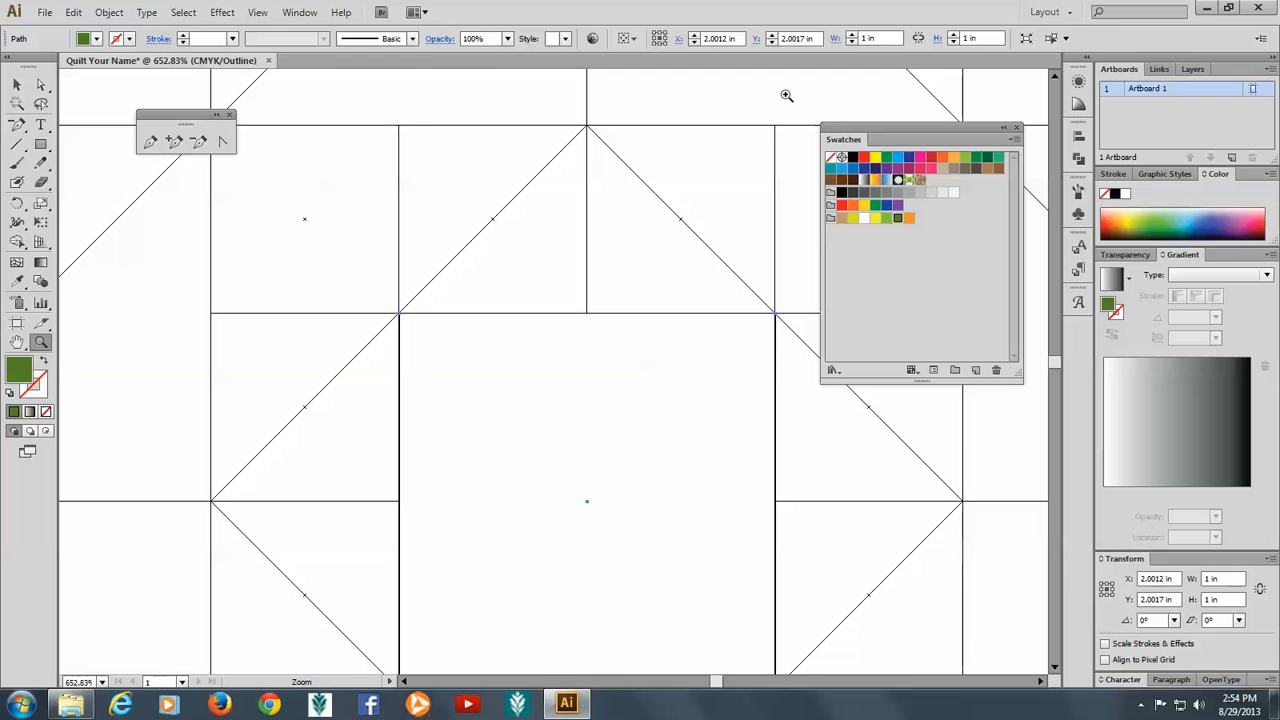
{"action": "key", "text": "Left"}
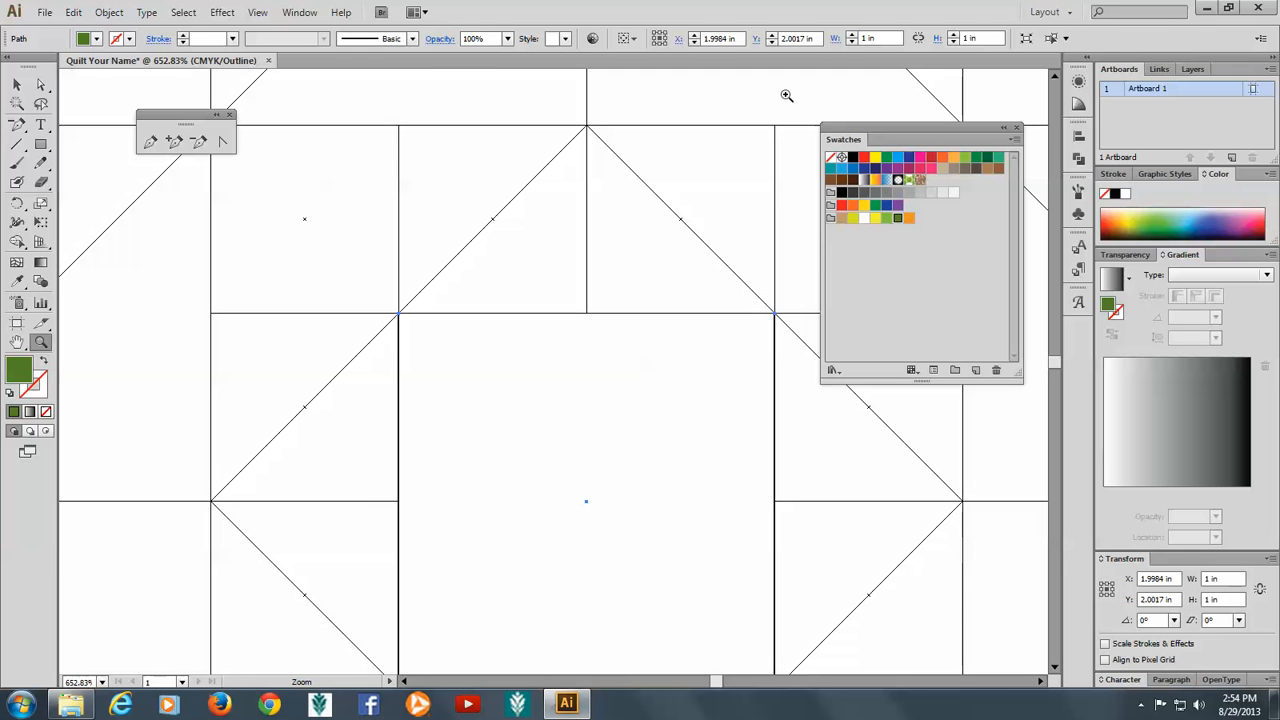
{"action": "key", "text": "Up"}
{"action": "key", "text": "Down"}
Test one-increment up-and-down nudges of the centre square while checking its upper-left corner against the ring
{"action": "left_click_drag", "start_coordinate": [369, 277], "coordinate": [486, 380]}
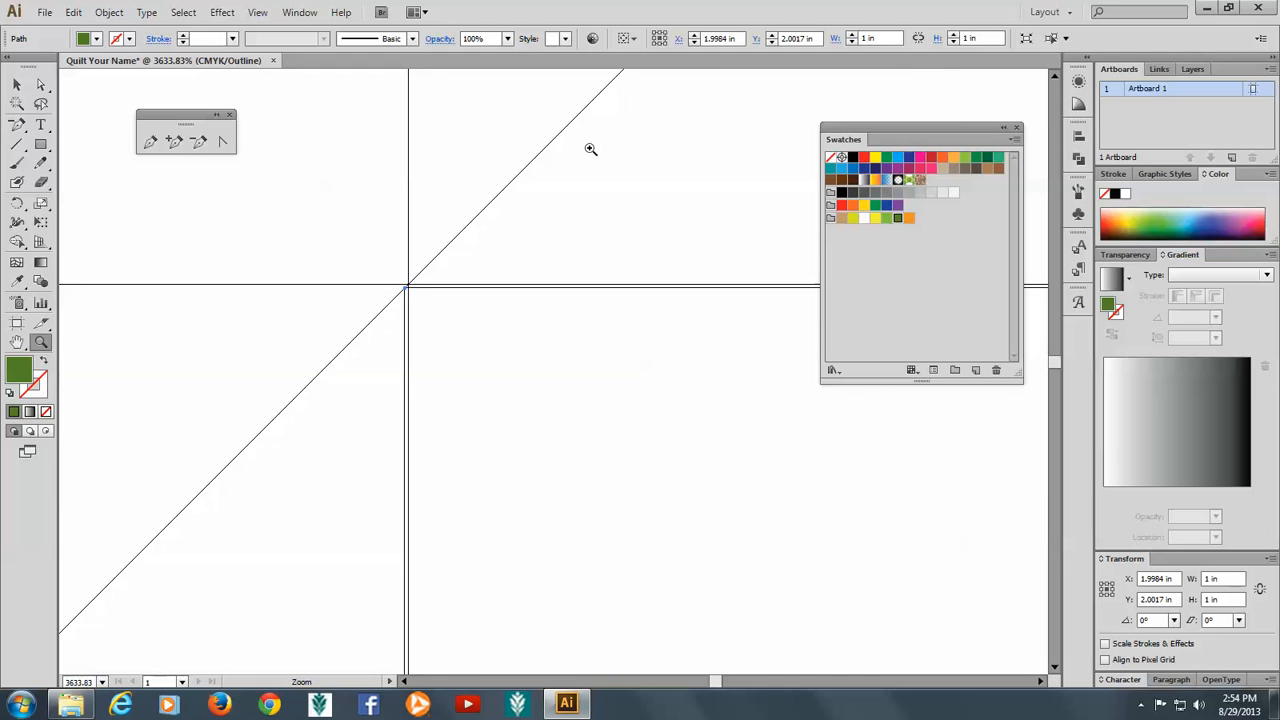
{"action": "key", "text": "Up"}
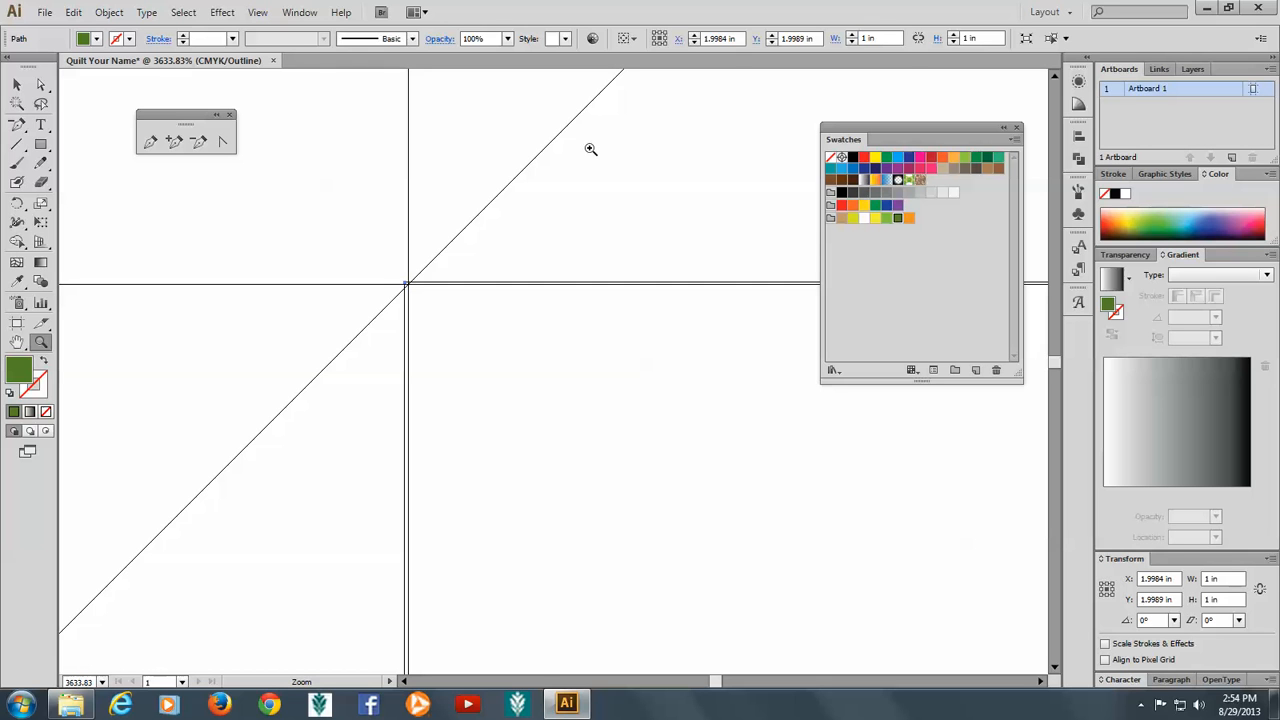
{"action": "key", "text": "Down"}
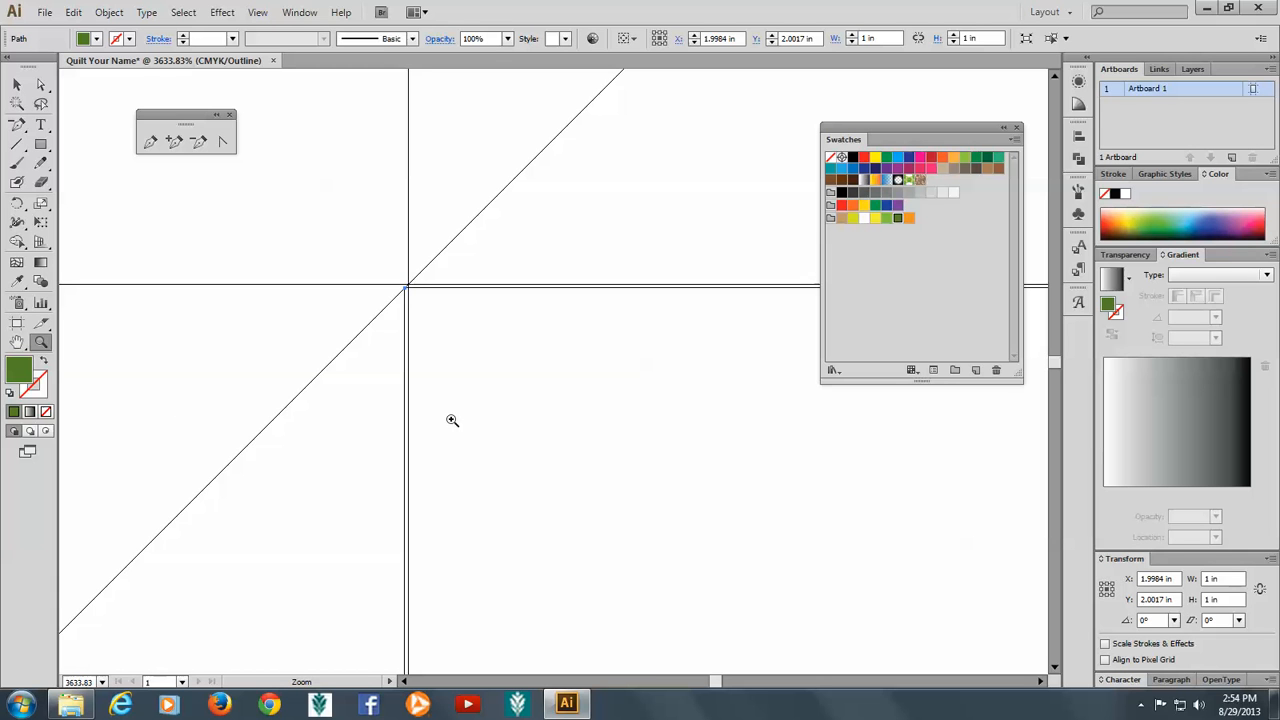
Move the centre square slightly down and right out of its opening, to about X 2.03 in, Y 2.03 in
{"action": "key", "text": "ctrl+minus"}
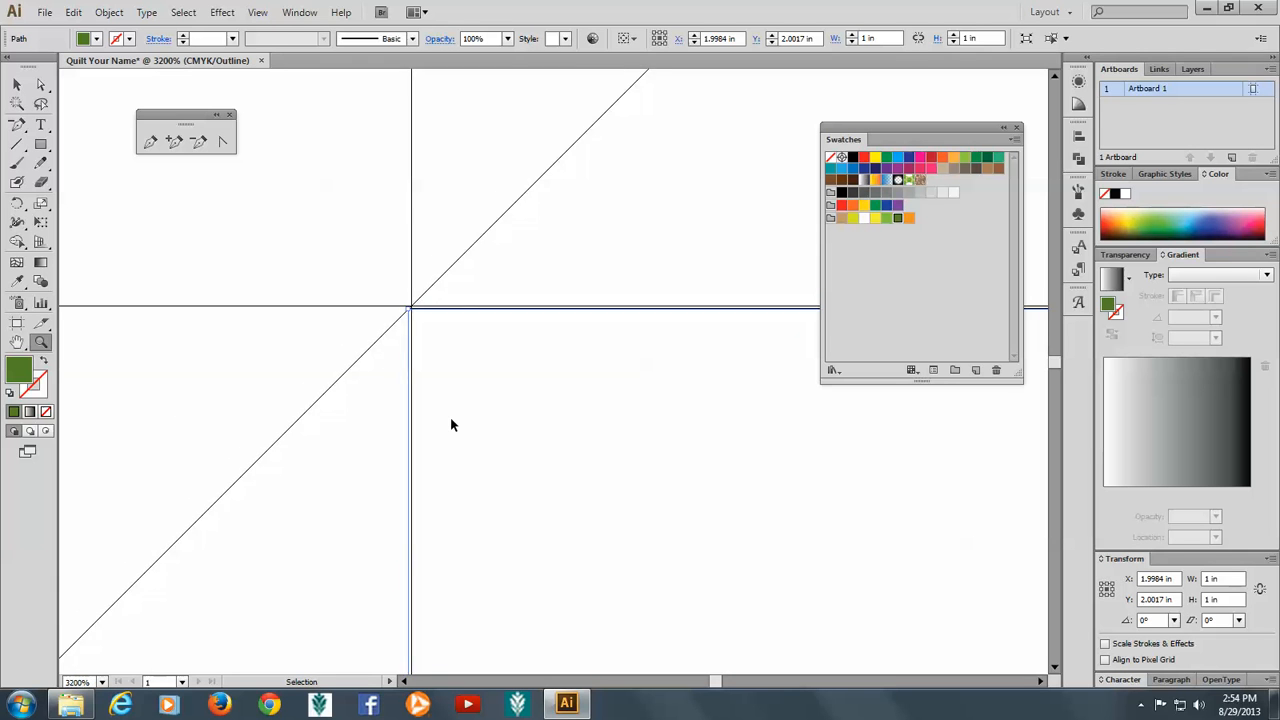
{"action": "key", "text": "ctrl+minus"}
{"action": "key", "text": "ctrl+minus"}
{"action": "key", "text": "ctrl+minus"}
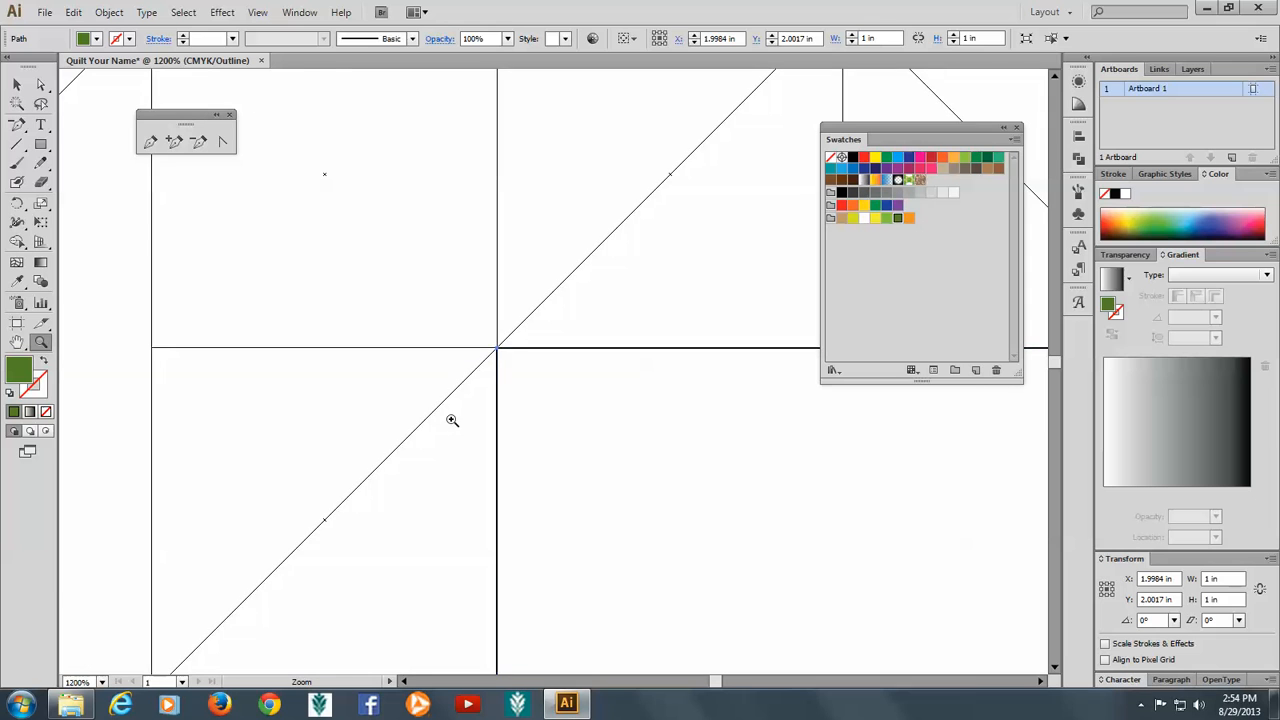
{"action": "key", "text": "ctrl+minus"}
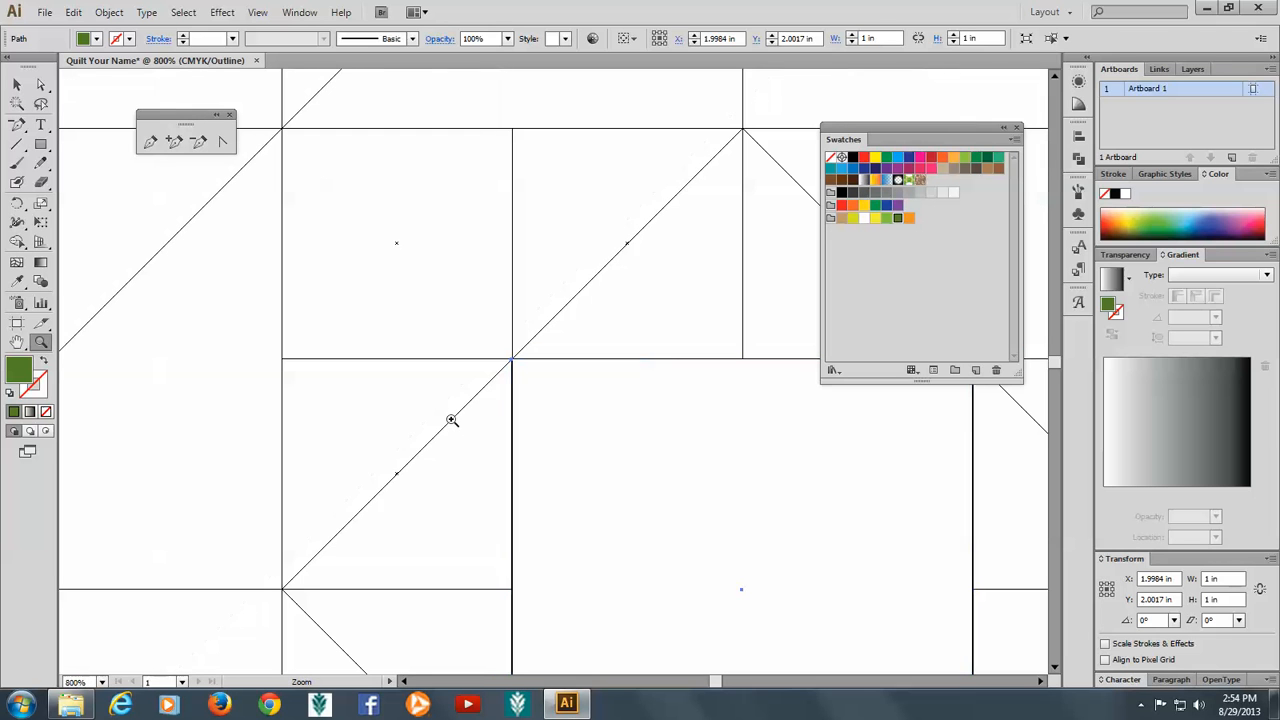
{"action": "left_click", "coordinate": [16, 85]}
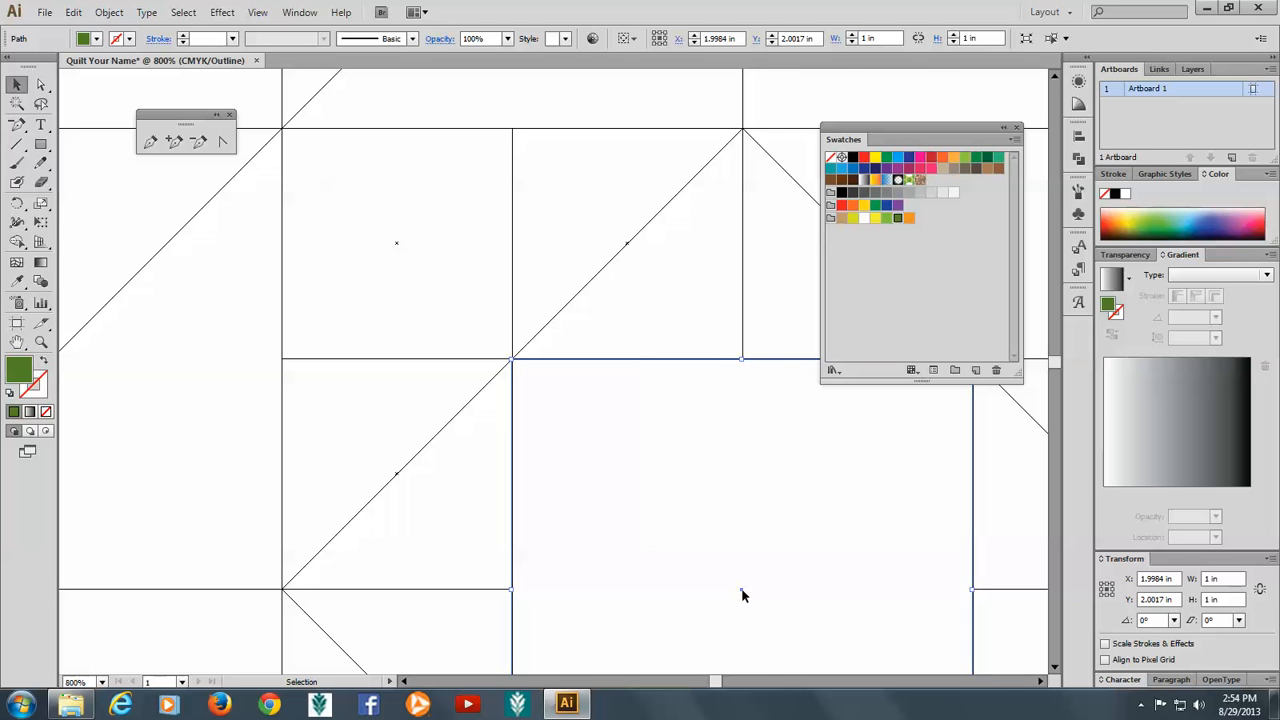
{"action": "left_click_drag", "start_coordinate": [741, 595], "coordinate": [757, 607]}
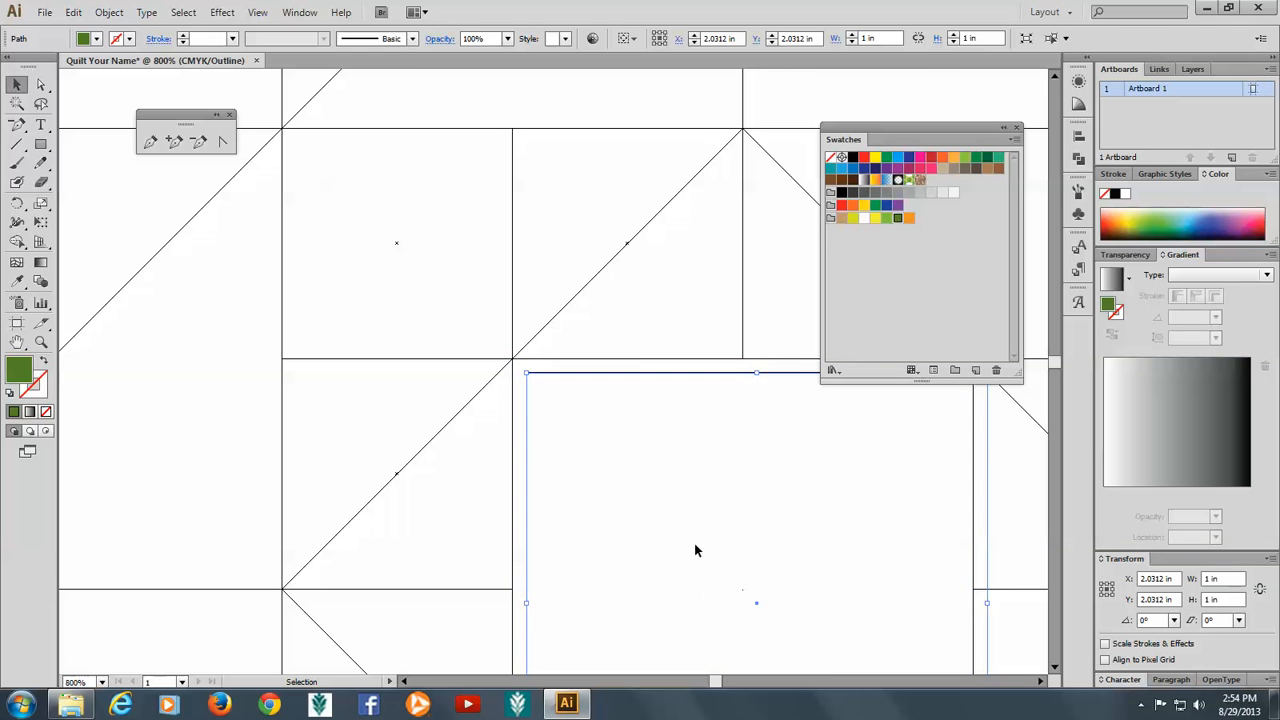
Turn on Snap to Point and snap the centre square's upper-left corner onto the matching inner corner of the half-size ring
{"action": "left_click", "coordinate": [257, 13]}
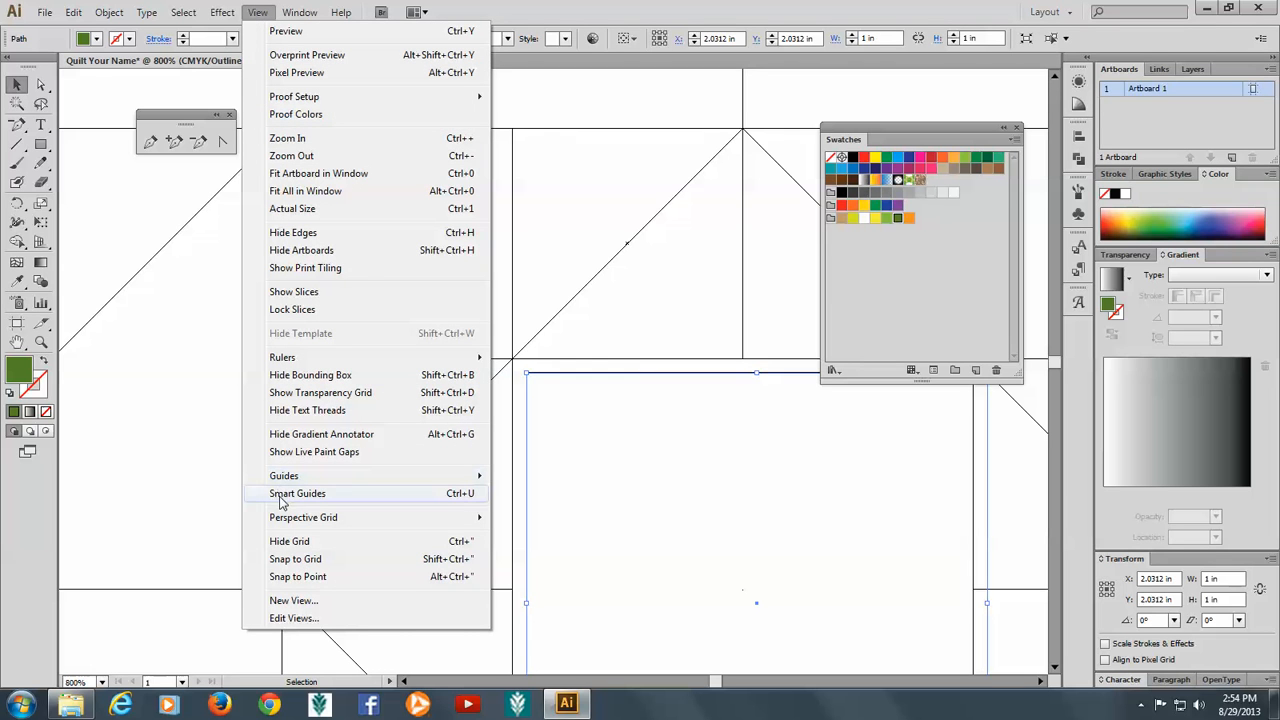
{"action": "left_click", "coordinate": [297, 584]}
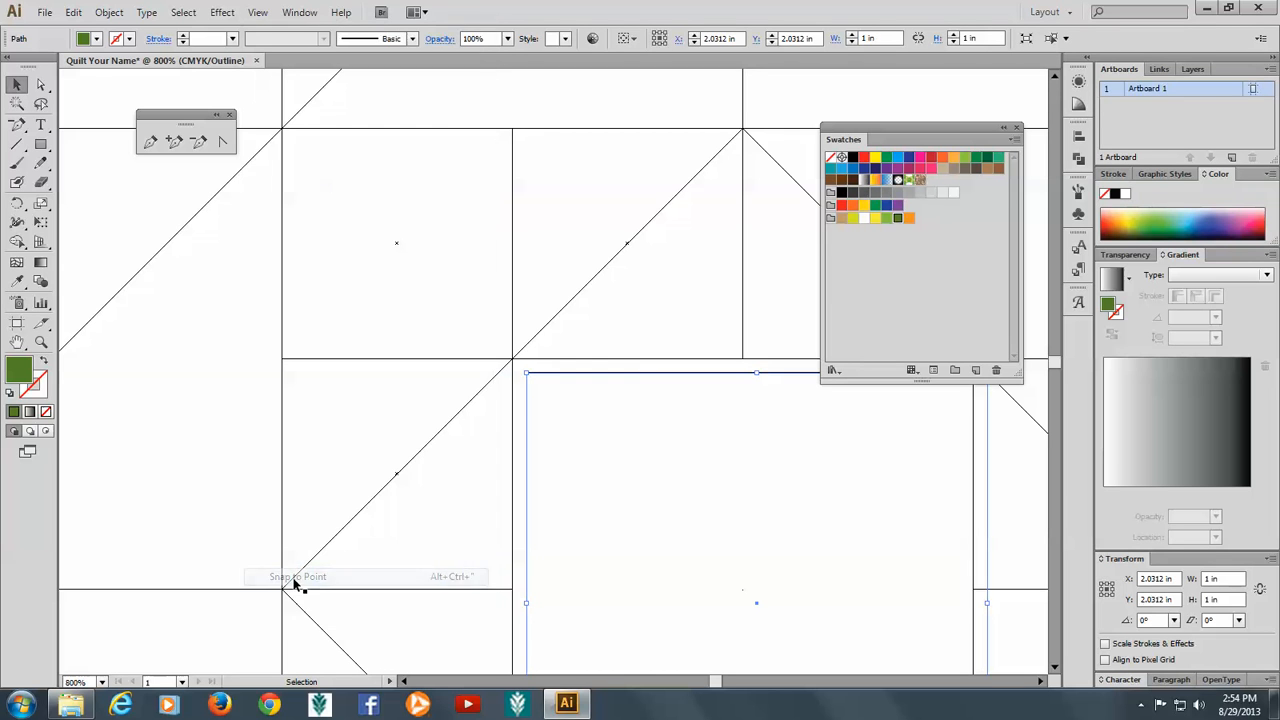
{"action": "left_click", "coordinate": [565, 434]}
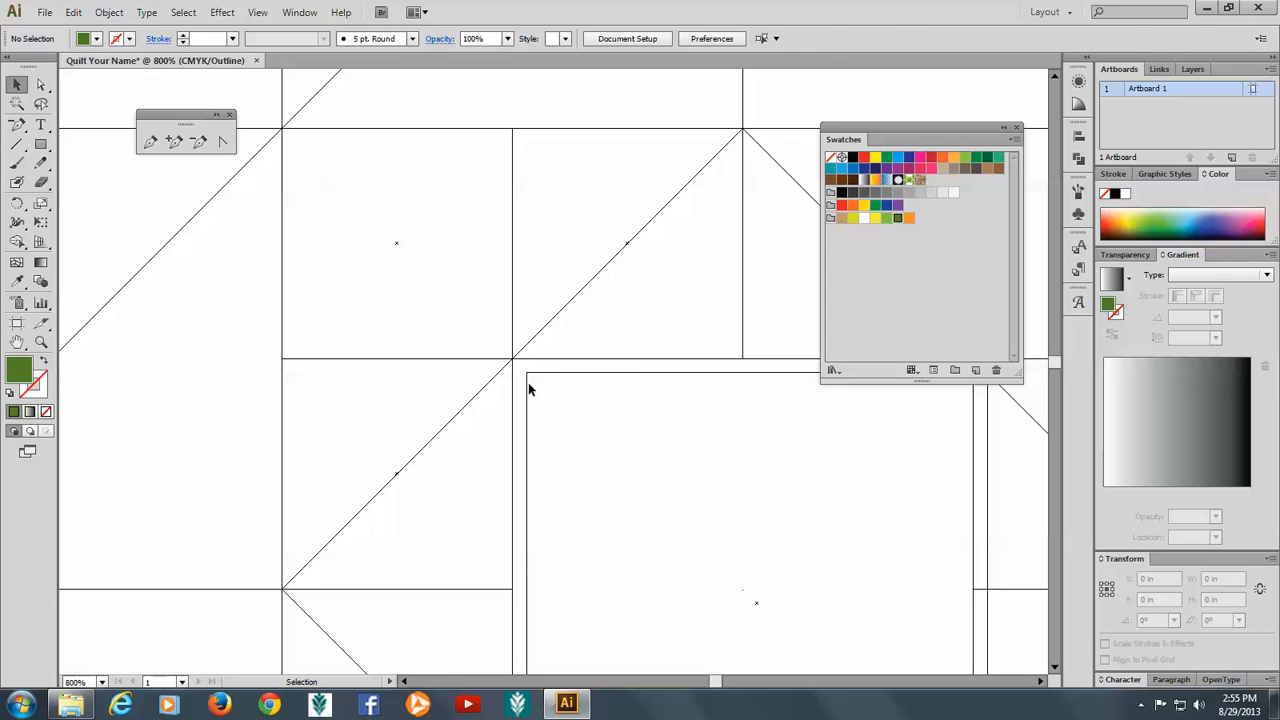
{"action": "left_click_drag", "start_coordinate": [529, 378], "coordinate": [513, 360]}
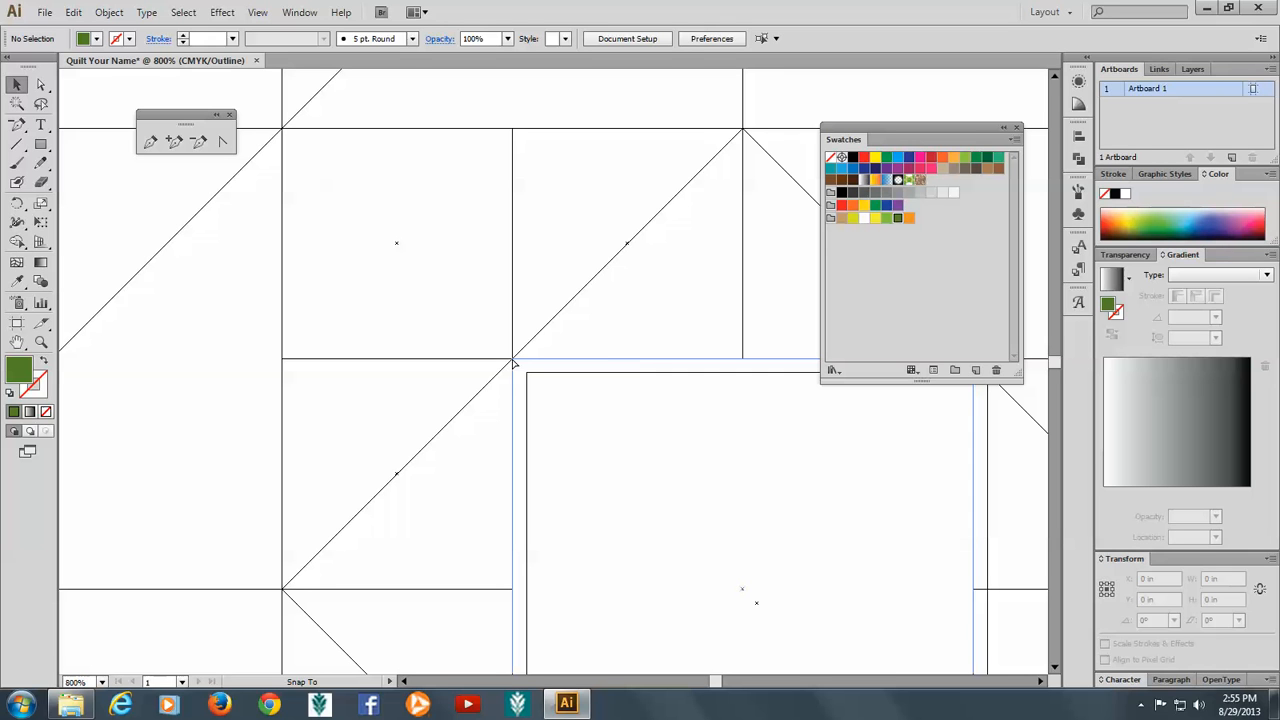
{"action": "left_click_drag", "start_coordinate": [513, 362], "coordinate": [513, 361]}
{"action": "left_click", "coordinate": [393, 304]}
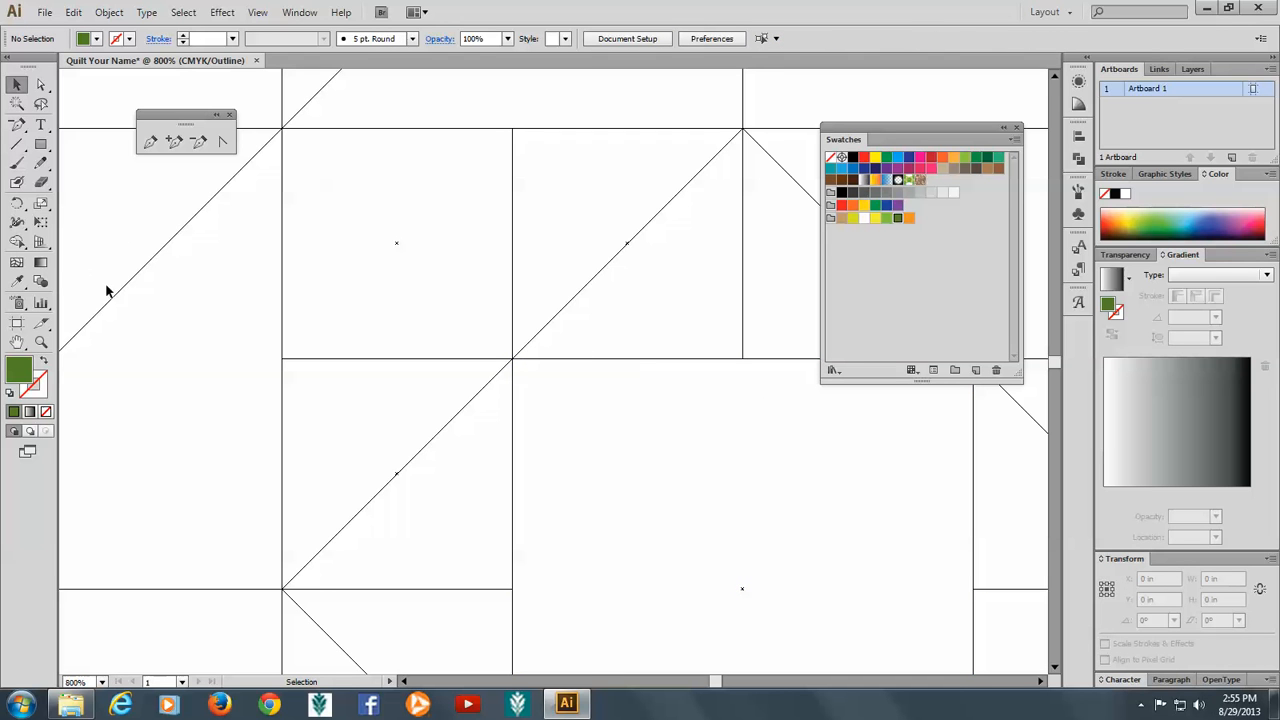
Check the snapped corner's alignment up close and return the document to Preview view
{"action": "left_click", "coordinate": [41, 343]}
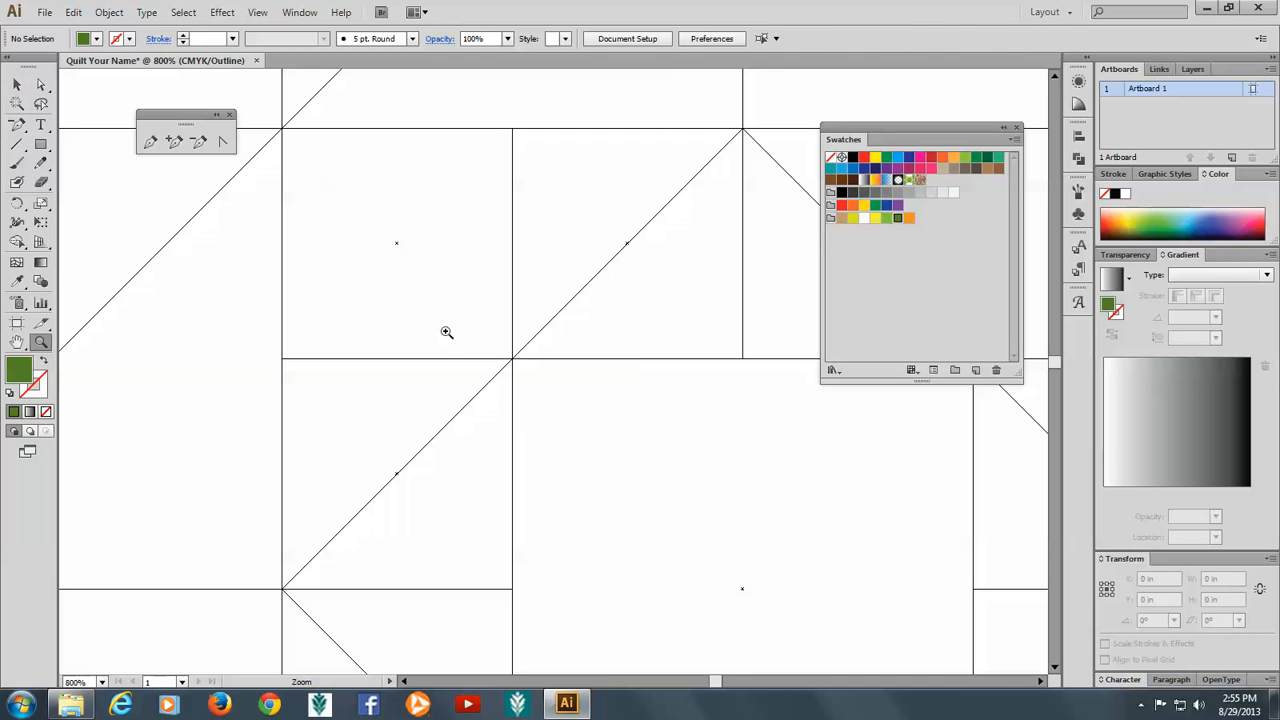
{"action": "left_click_drag", "start_coordinate": [446, 331], "coordinate": [590, 407]}
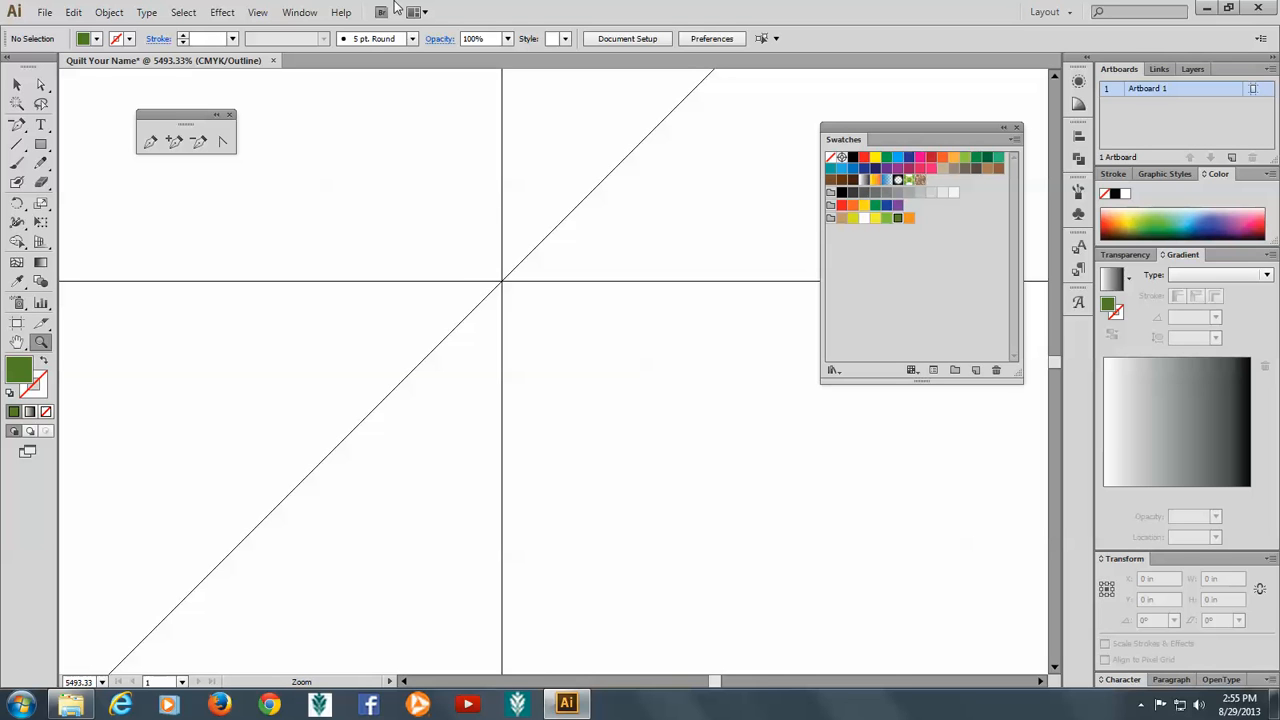
{"action": "key", "text": "ctrl+0"}
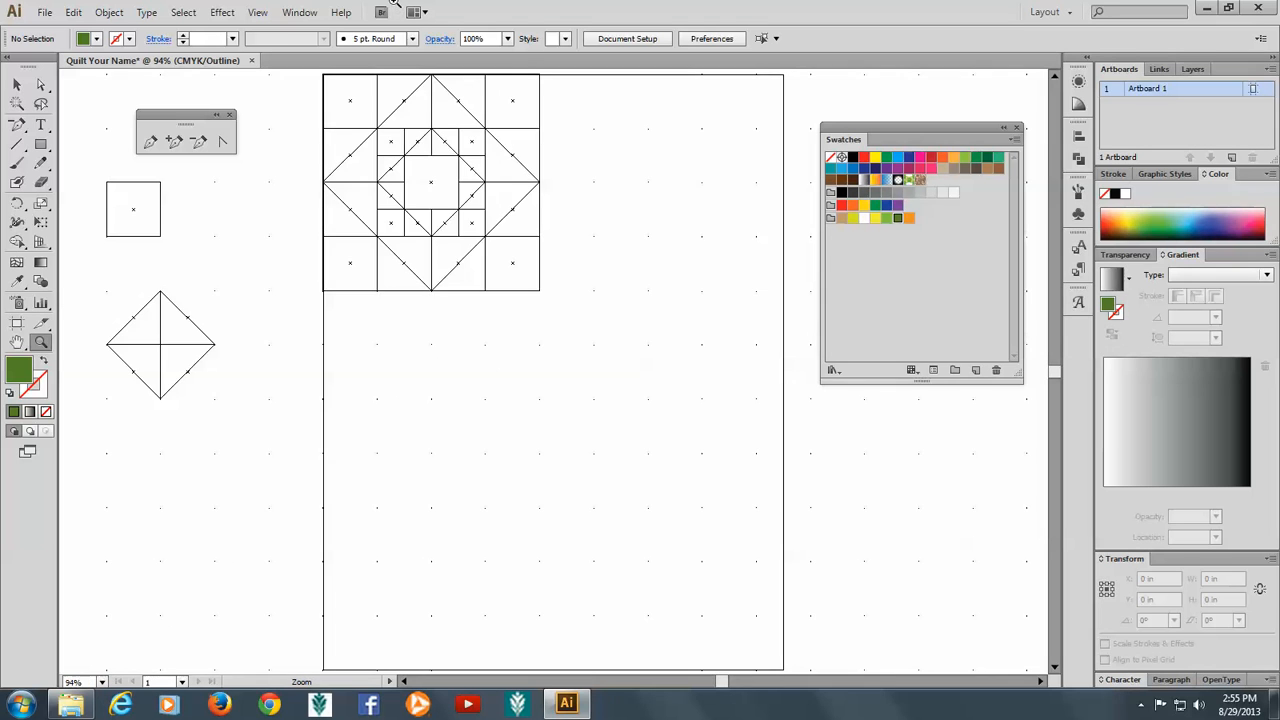
{"action": "left_click", "coordinate": [256, 15]}
{"action": "left_click", "coordinate": [263, 31]}
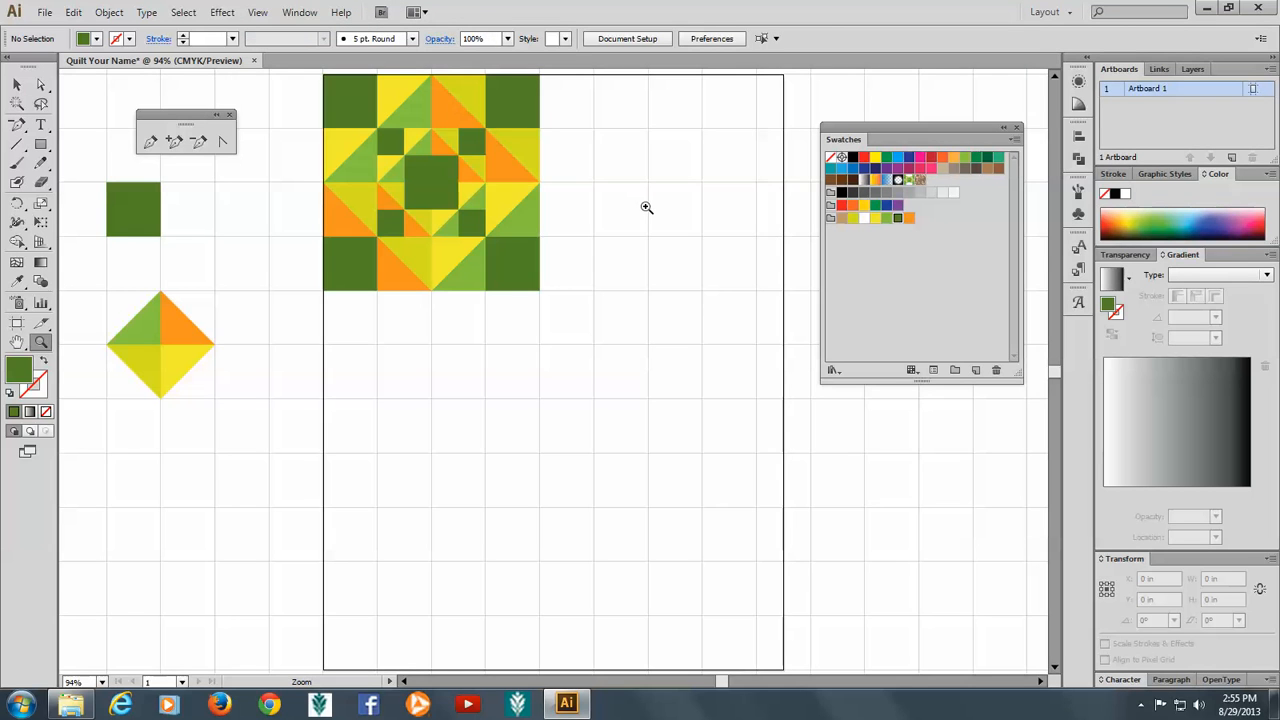